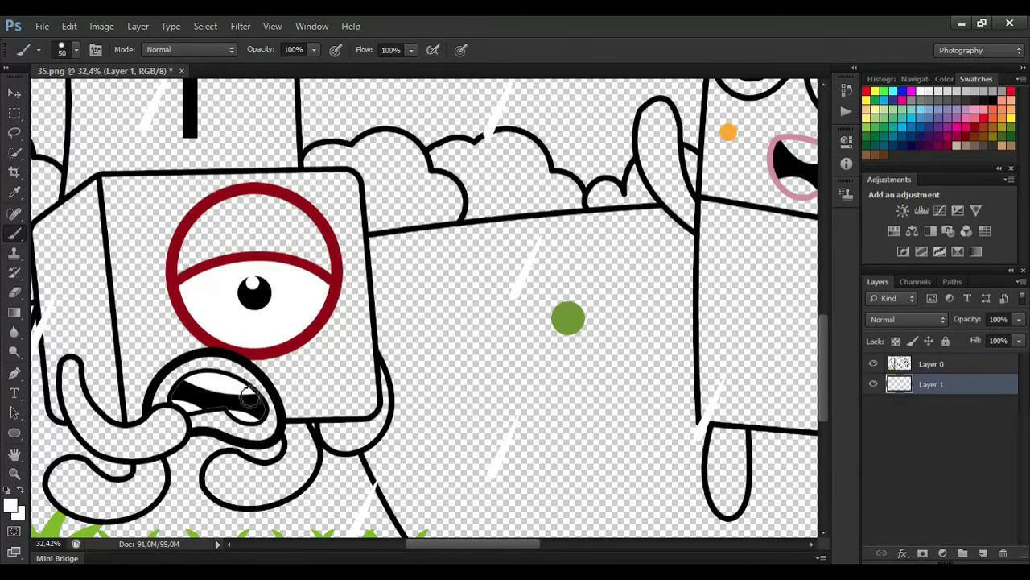
Paint the one-eyed block's lips dark red, sampled from the eye outline, on a new layer below Layer 1
scroll(206, 363, "up", 1)
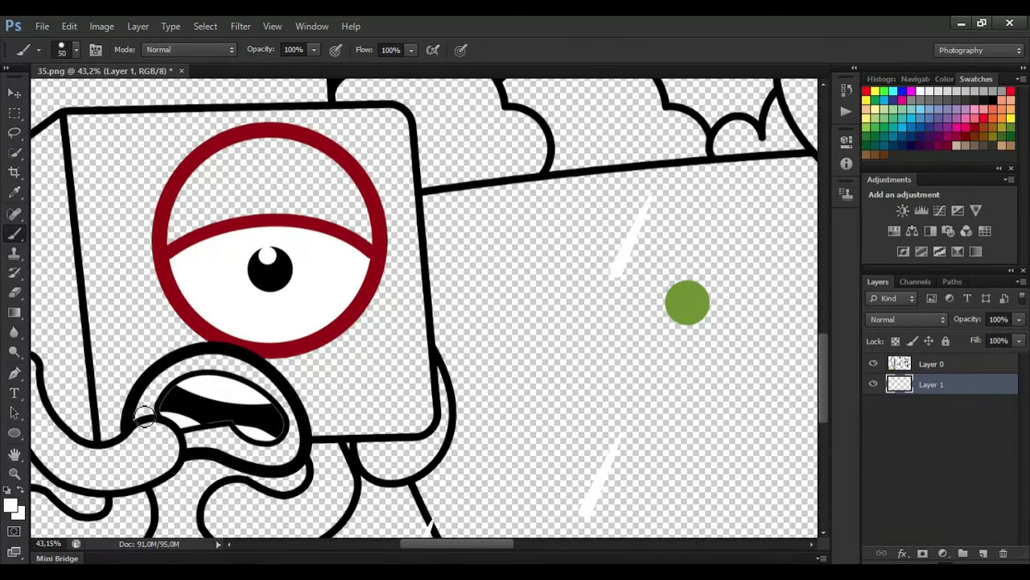
left_click(15, 193)
left_click(161, 250)
left_click(14, 234)
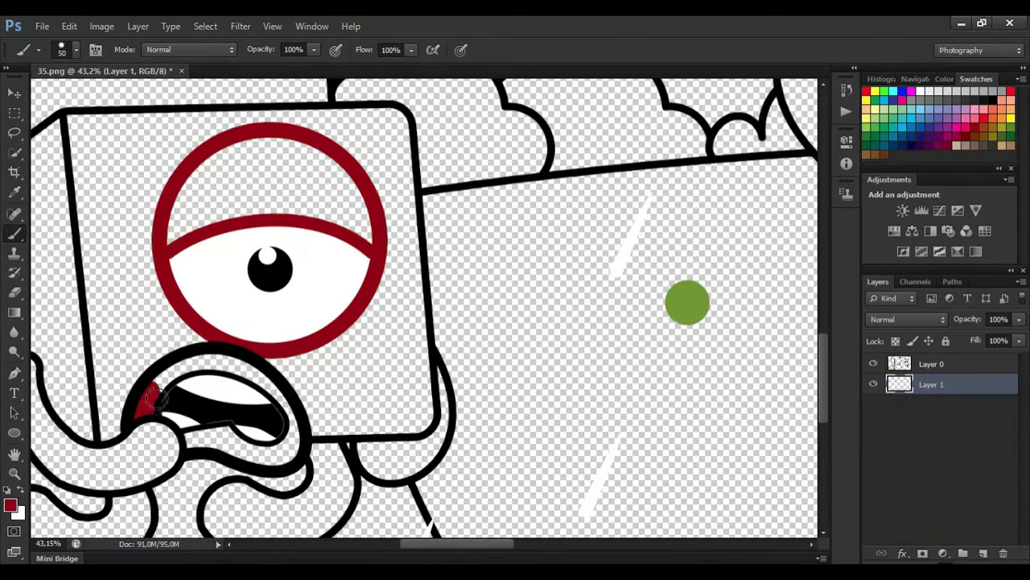
mouse_move(151, 409)
left_mouse_down()
mouse_move(167, 384)
mouse_move(215, 363)
mouse_move(248, 371)
left_mouse_up()
left_click(984, 553)
left_click_drag(966, 387, 964, 414)
left_click_drag(146, 415, 185, 369)
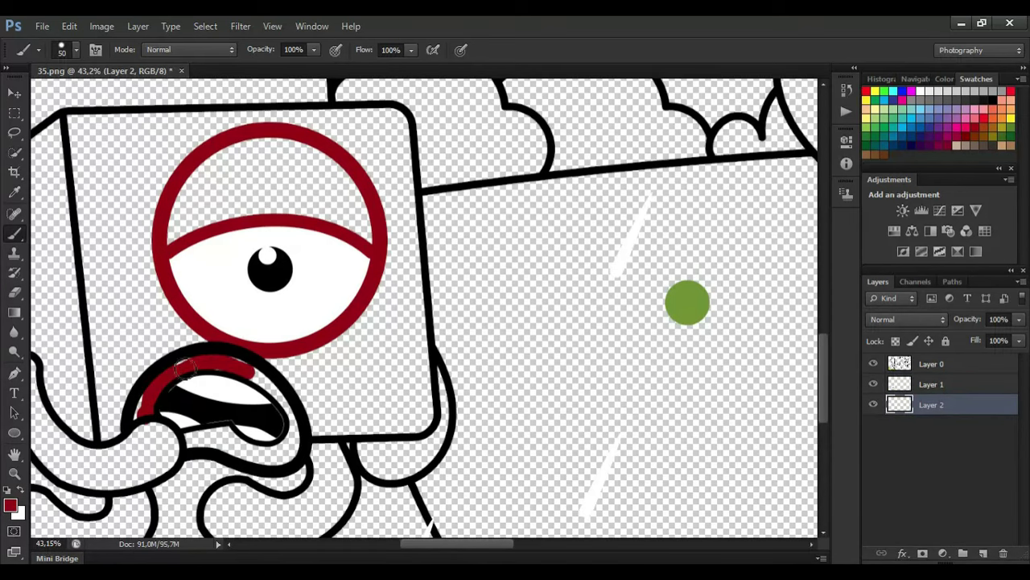
mouse_move(248, 371)
left_mouse_down()
mouse_move(294, 416)
mouse_move(296, 457)
mouse_move(216, 450)
mouse_move(227, 431)
mouse_move(289, 442)
left_mouse_up()
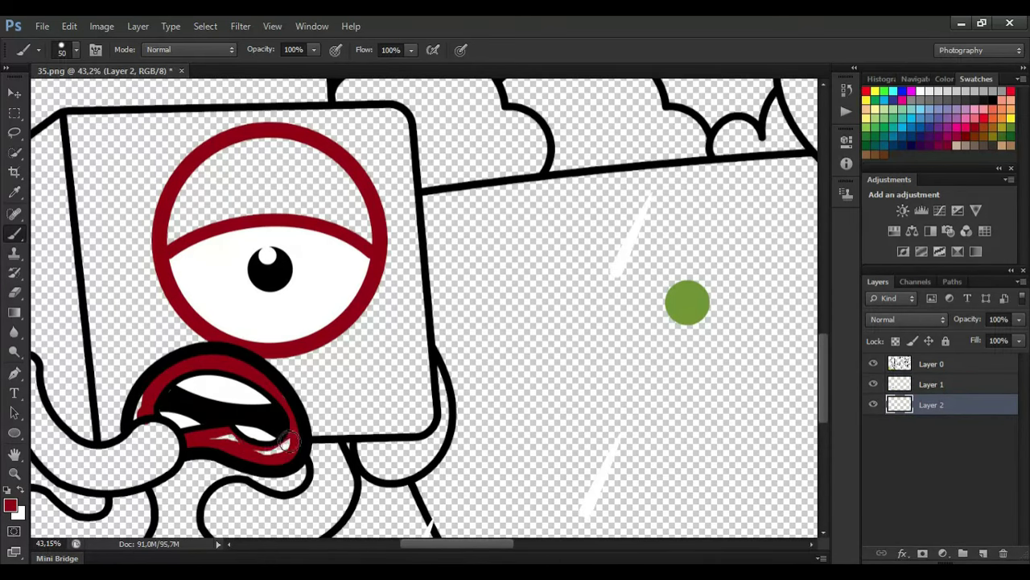
Paint the one-eyed block's arms and legs dark red on Layer 2
scroll(620, 556, "left", 2)
mouse_move(66, 361)
left_mouse_down()
mouse_move(121, 451)
mouse_move(221, 439)
mouse_move(145, 485)
mouse_move(77, 386)
mouse_move(121, 467)
mouse_move(173, 461)
left_mouse_up()
scroll(821, 385, "down", 2)
left_click_drag(364, 402, 376, 419)
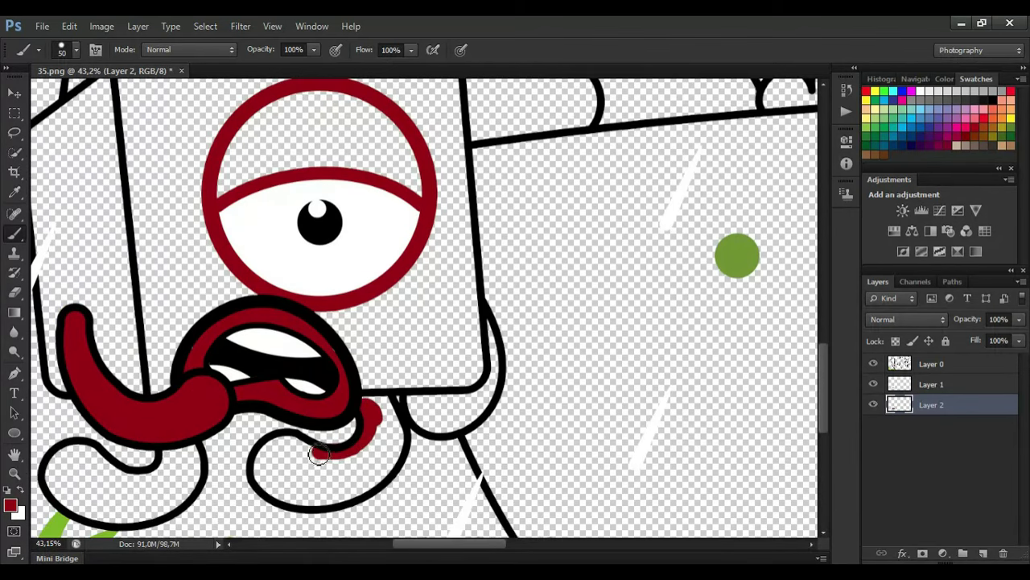
mouse_move(263, 467)
left_mouse_down()
mouse_move(368, 490)
mouse_move(386, 415)
mouse_move(282, 475)
mouse_move(338, 455)
mouse_move(310, 483)
left_mouse_up()
key("bracketright")
key("bracketright")
mouse_move(183, 461)
left_mouse_down()
mouse_move(132, 476)
mouse_move(53, 471)
mouse_move(89, 511)
mouse_move(181, 463)
mouse_move(76, 474)
left_mouse_up()
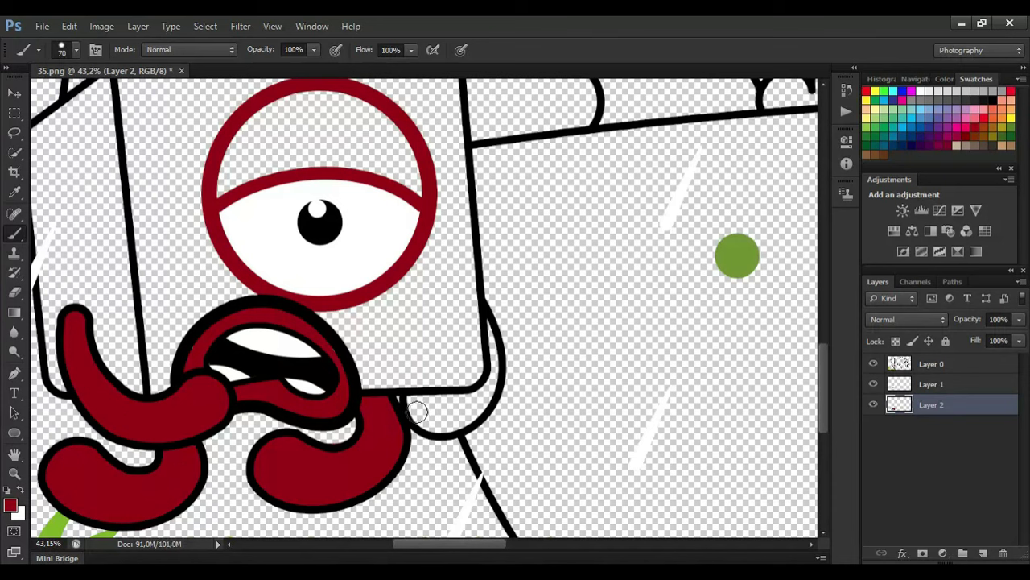
mouse_move(409, 413)
left_mouse_down()
mouse_move(447, 432)
mouse_move(496, 390)
left_mouse_up()
mouse_move(491, 343)
left_mouse_down()
mouse_move(471, 401)
mouse_move(425, 405)
mouse_move(463, 415)
left_mouse_up()
Create a new layer below Layer 2 and paint the one-eyed block's body bright red on it
key("bracketright")
key("bracketright")
left_click(983, 553)
left_click_drag(966, 411, 965, 435)
left_click(984, 119)
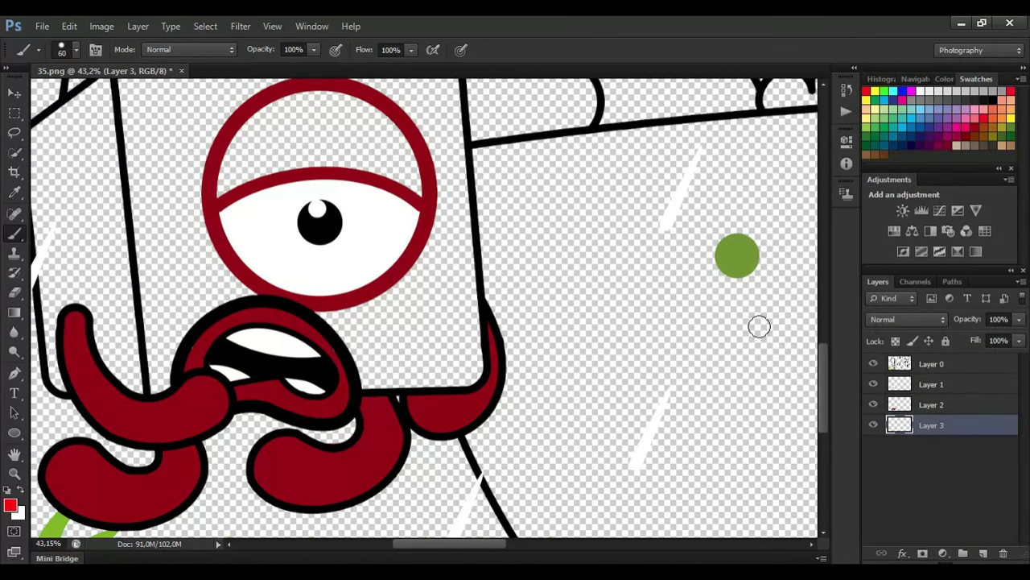
scroll(759, 327, "up", 1)
left_click_drag(497, 545, 492, 546)
mouse_move(55, 176)
left_mouse_down()
mouse_move(197, 110)
mouse_move(459, 105)
mouse_move(489, 373)
mouse_move(465, 413)
mouse_move(401, 410)
mouse_move(323, 343)
mouse_move(197, 372)
mouse_move(130, 416)
mouse_move(68, 387)
mouse_move(53, 190)
left_mouse_up()
key("e")
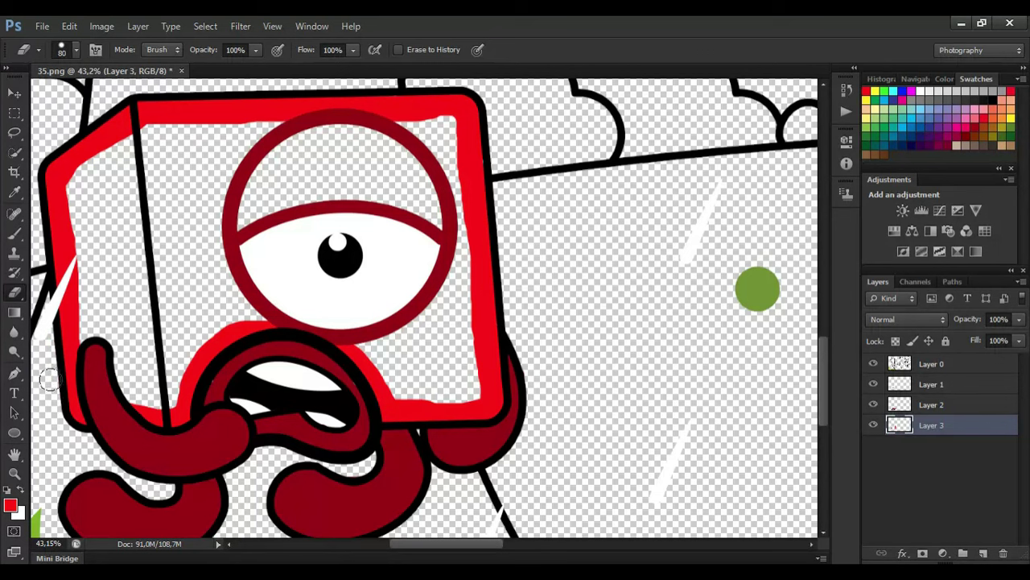
key("b")
mouse_move(81, 358)
left_mouse_down()
mouse_move(112, 338)
mouse_move(194, 358)
mouse_move(121, 322)
mouse_move(145, 266)
mouse_move(201, 234)
mouse_move(81, 205)
mouse_move(258, 141)
mouse_move(104, 185)
mouse_move(390, 129)
mouse_move(451, 181)
mouse_move(358, 355)
mouse_move(377, 355)
mouse_move(399, 392)
left_mouse_up()
Fill the one-eyed block's upper eyelid with dark red sampled from the eye's outline
left_click(14, 193)
left_click(232, 218)
left_click(15, 233)
mouse_move(248, 224)
left_mouse_down()
mouse_move(405, 157)
mouse_move(351, 193)
mouse_move(342, 157)
left_mouse_up()
Paint the eyes and teeth of the character with glasses white on Layer 1
scroll(363, 298, "down", 4)
scroll(515, 306, "right", 6)
scroll(833, 345, "up", 3)
left_click(932, 385)
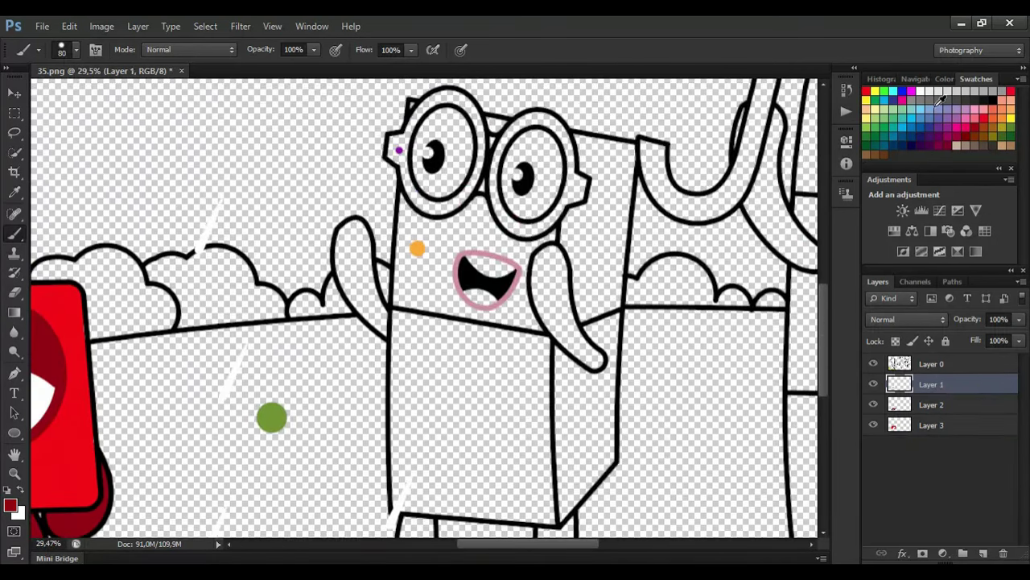
left_click(940, 99)
scroll(522, 138, "up", 1)
mouse_move(519, 149)
left_mouse_down()
mouse_move(556, 150)
mouse_move(546, 206)
left_mouse_up()
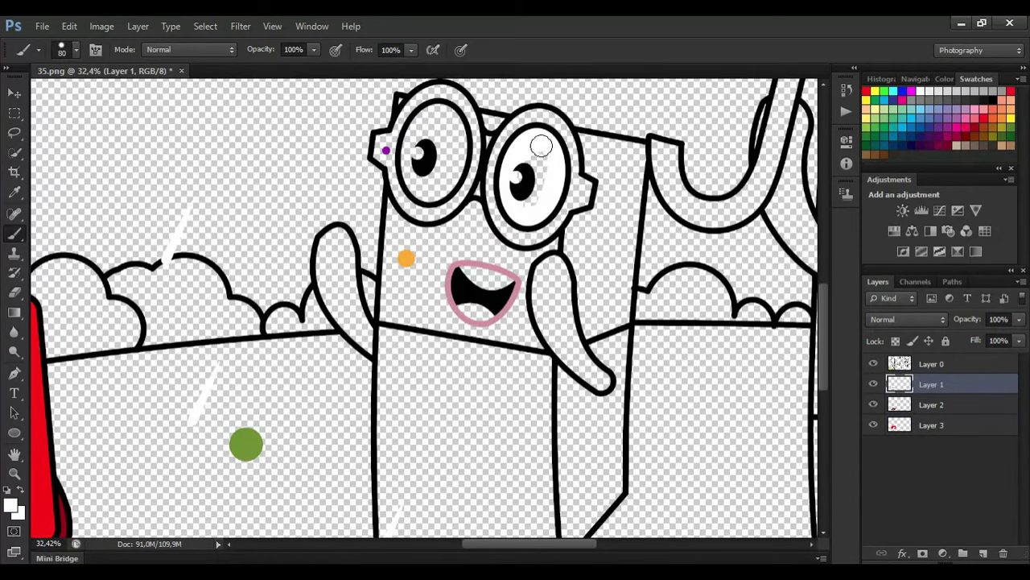
left_click_drag(417, 181, 431, 133)
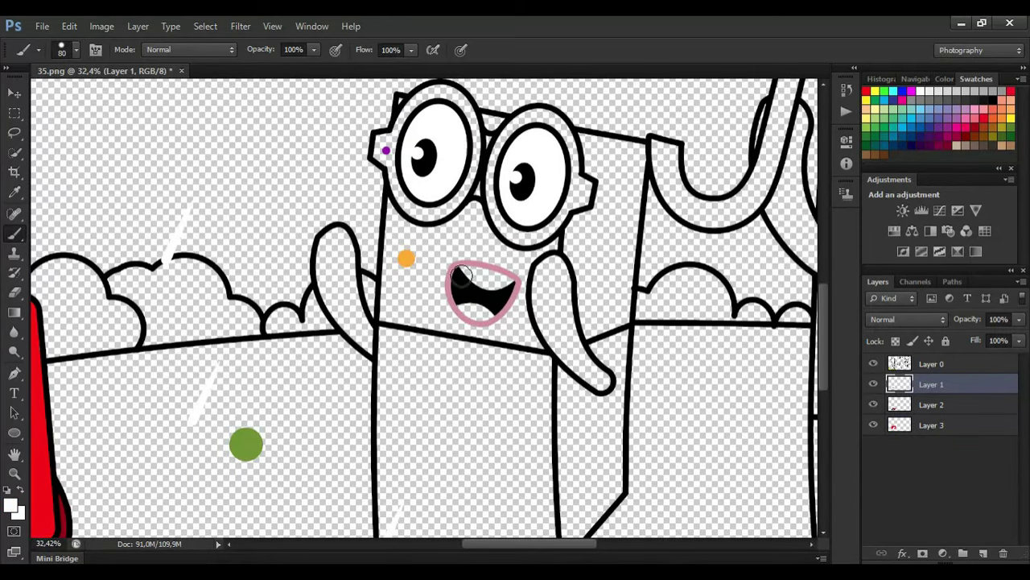
left_click_drag(463, 302, 488, 310)
Paint the glasses frames on Layer 2 with purple sampled from the dot on the frame
left_click(387, 150, "alt")
key("alt+[")
left_click_drag(384, 152, 384, 144)
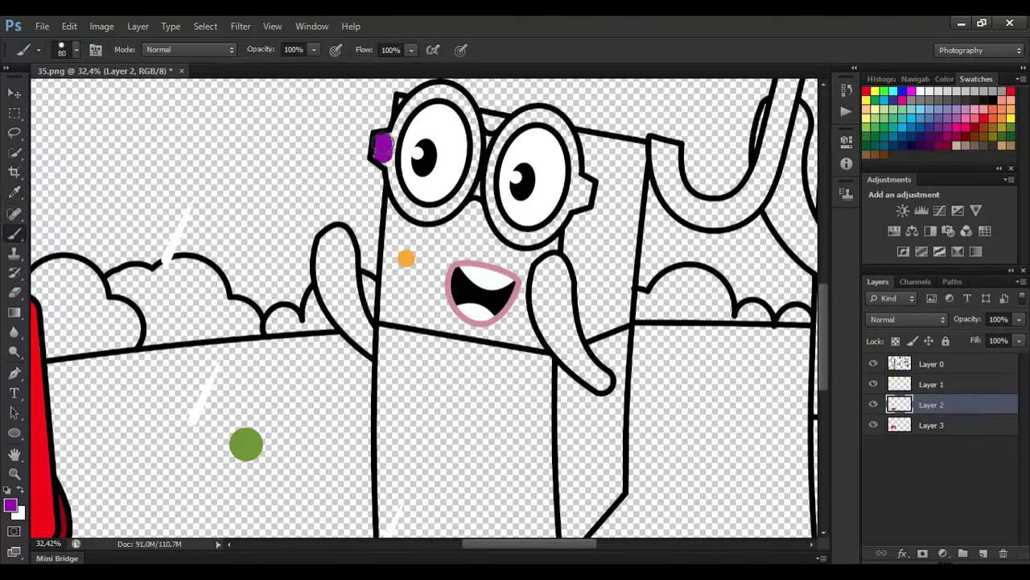
mouse_move(474, 150)
left_mouse_down()
mouse_move(464, 180)
mouse_move(421, 213)
mouse_move(484, 190)
left_mouse_up()
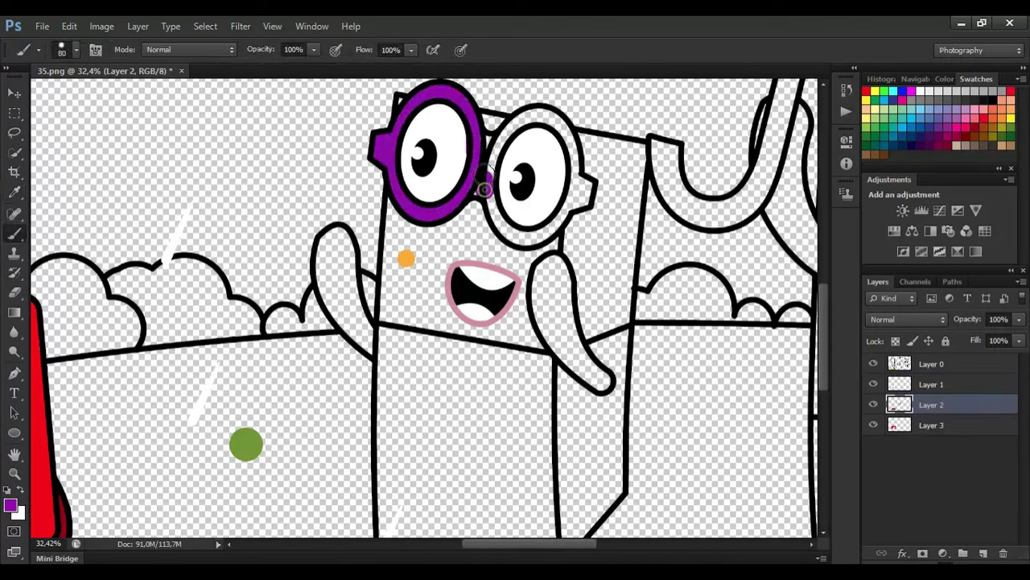
left_click_drag(511, 136, 557, 121)
mouse_move(578, 203)
left_mouse_down()
mouse_move(545, 228)
mouse_move(499, 208)
left_mouse_up()
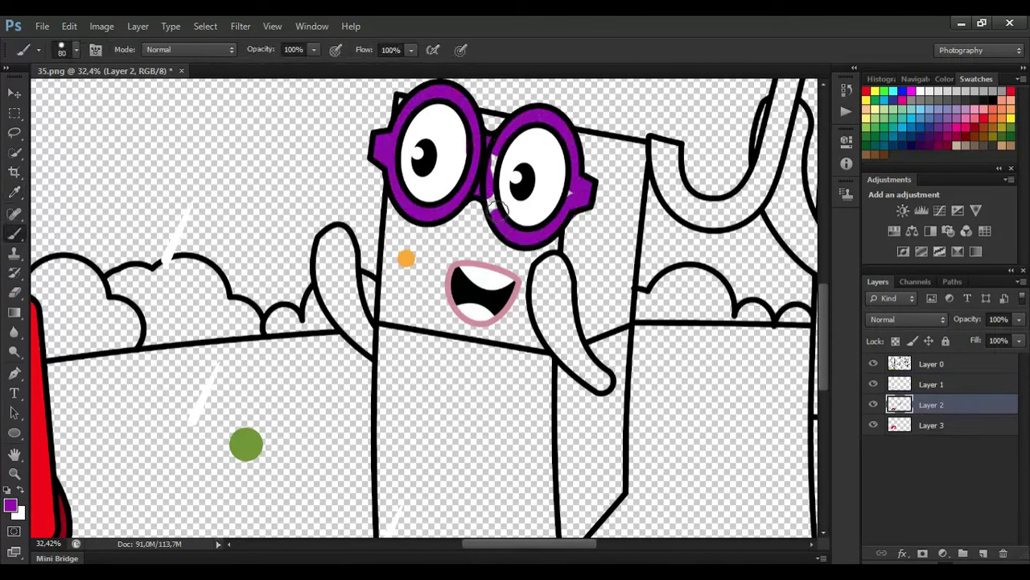
Paint both arms of the character with glasses purple
mouse_move(546, 272)
left_mouse_down()
mouse_move(544, 313)
mouse_move(603, 383)
mouse_move(585, 364)
mouse_move(562, 280)
left_mouse_up()
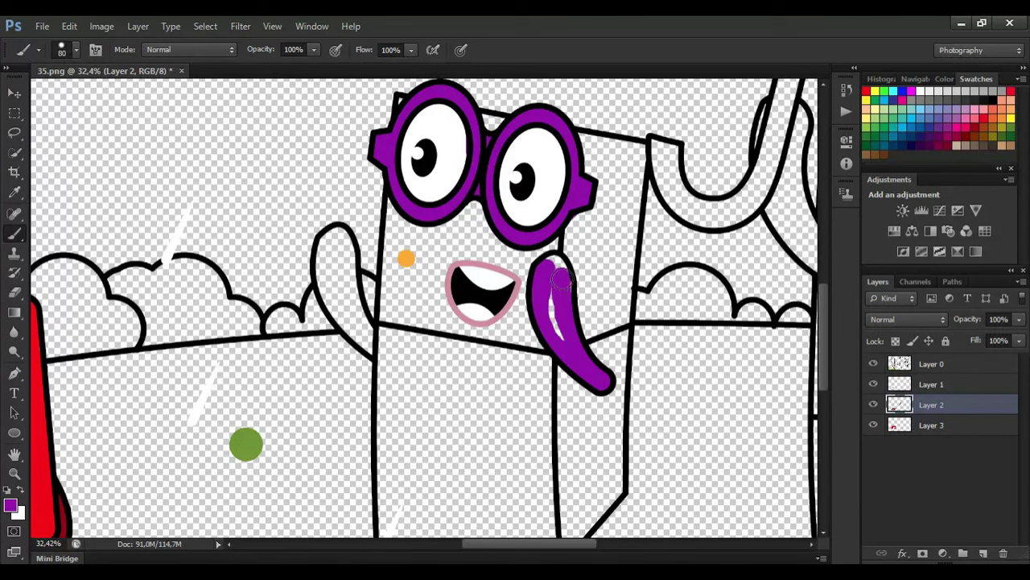
left_click_drag(325, 260, 359, 314)
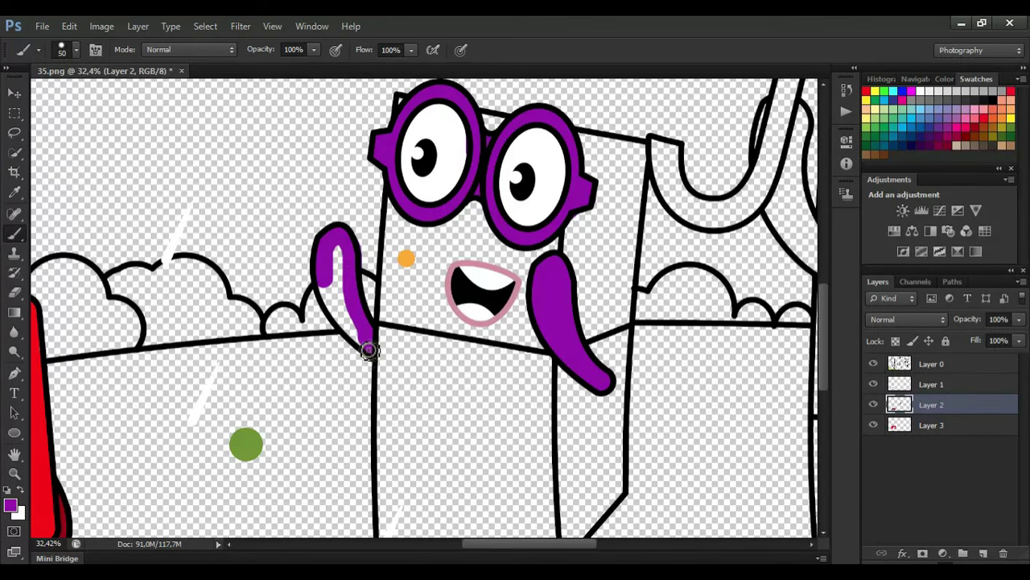
left_click_drag(368, 349, 348, 306)
Paint both legs of the character with glasses purple using a size 70 brush
key("bracketright")
key("bracketright")
scroll(459, 252, "down", 1)
left_click_drag(824, 342, 824, 362)
left_click_drag(404, 454, 403, 489)
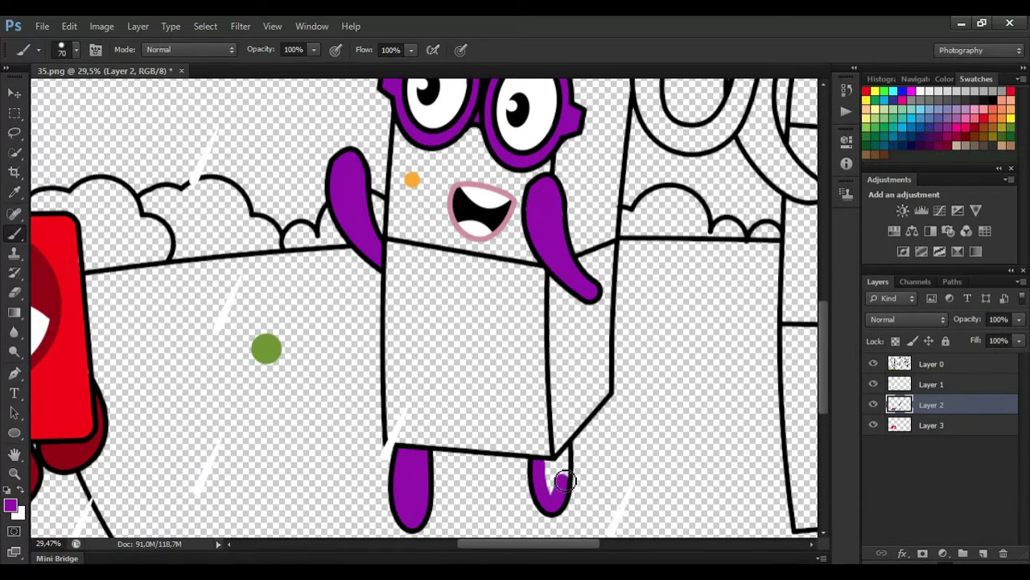
Paint orange, sampled from the face dot, along the inner edges of block 2's body on Layer 3
left_click(14, 193)
left_click(413, 179)
left_click(14, 233)
left_click(932, 425)
mouse_move(399, 436)
left_mouse_down()
mouse_move(532, 438)
mouse_move(596, 380)
mouse_move(610, 153)
mouse_move(588, 260)
mouse_move(583, 134)
mouse_move(431, 129)
mouse_move(402, 140)
mouse_move(390, 422)
left_mouse_up()
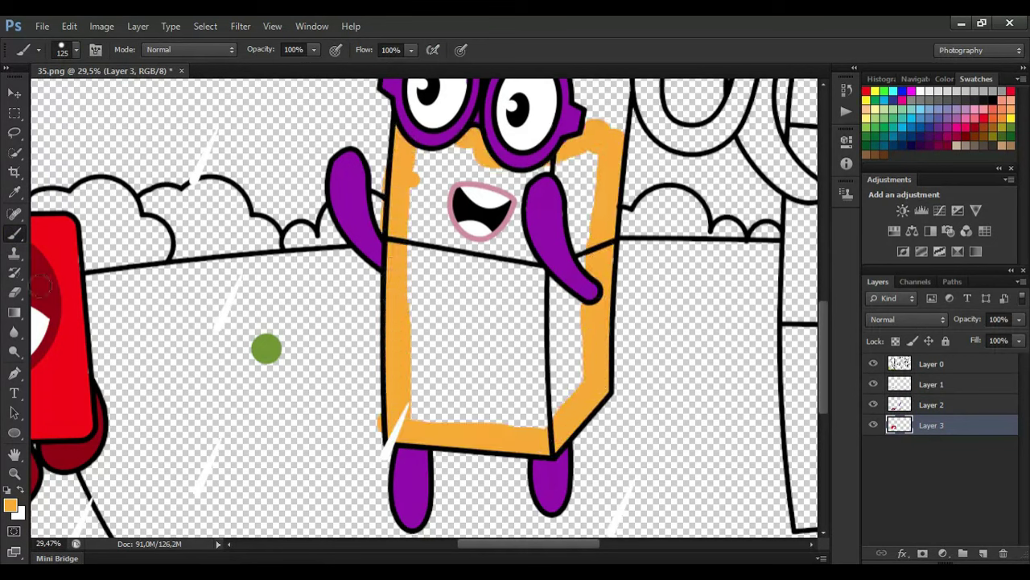
Erase the orange overflow beside block 2 and fill the rest of its body with orange
left_click(15, 292)
left_click_drag(380, 180, 379, 240)
left_click(15, 234)
key("e")
key("b")
mouse_move(379, 421)
left_mouse_down()
mouse_move(382, 433)
mouse_move(419, 387)
mouse_move(568, 348)
mouse_move(563, 310)
mouse_move(418, 278)
mouse_move(576, 242)
mouse_move(471, 217)
mouse_move(427, 177)
mouse_move(443, 153)
left_mouse_up()
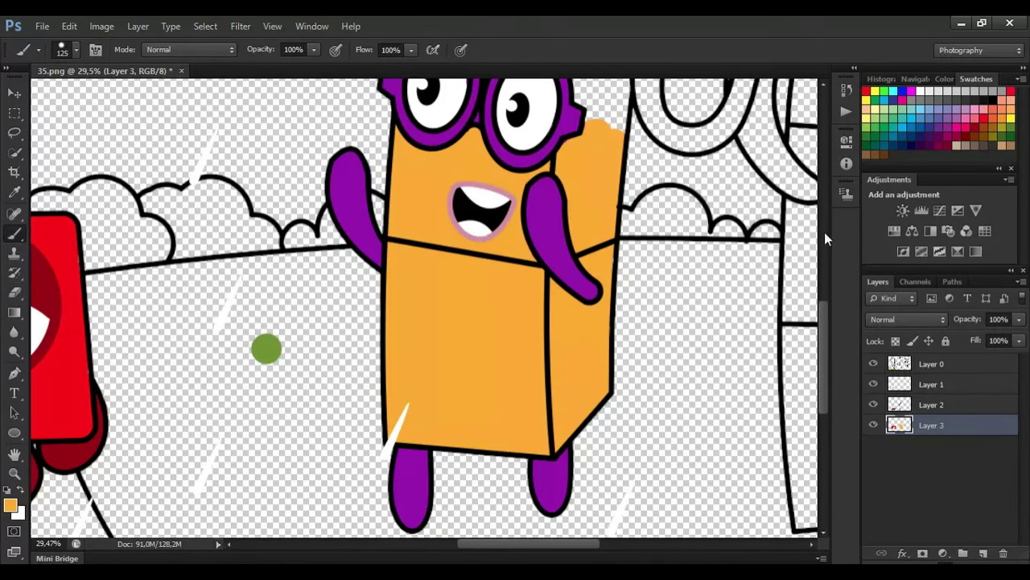
scroll(402, 166, "up", 3)
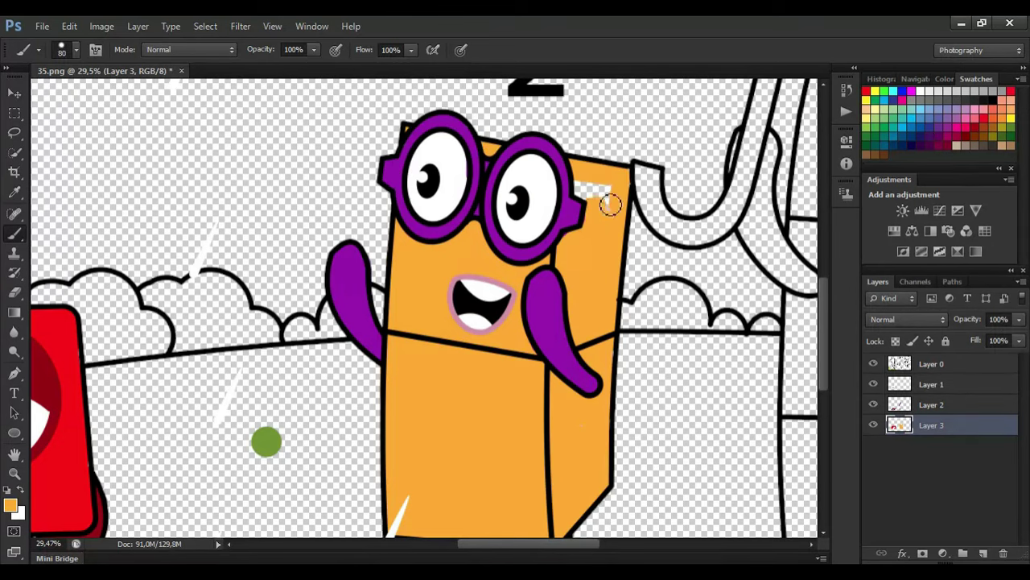
left_click_drag(588, 210, 594, 194)
Paint the crowned character's eye rims, eyelids and lips red on Layer 2
scroll(490, 272, "down", 1)
scroll(564, 290, "right", 5)
scroll(824, 333, "up", 4)
left_click(936, 385)
scroll(642, 262, "up", 1)
left_click(641, 259, "alt")
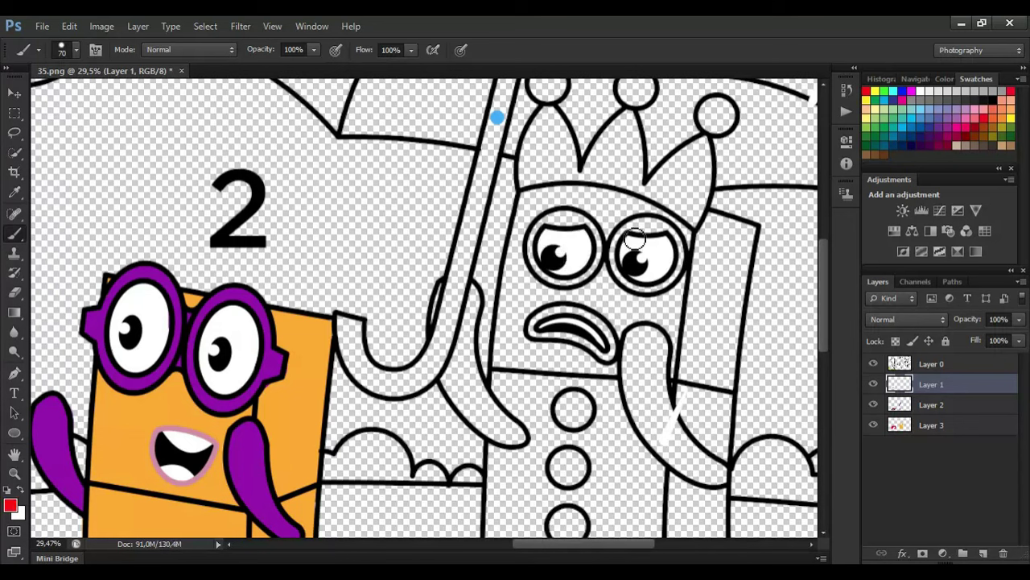
key("alt+bracketleft")
left_click_drag(544, 219, 556, 222)
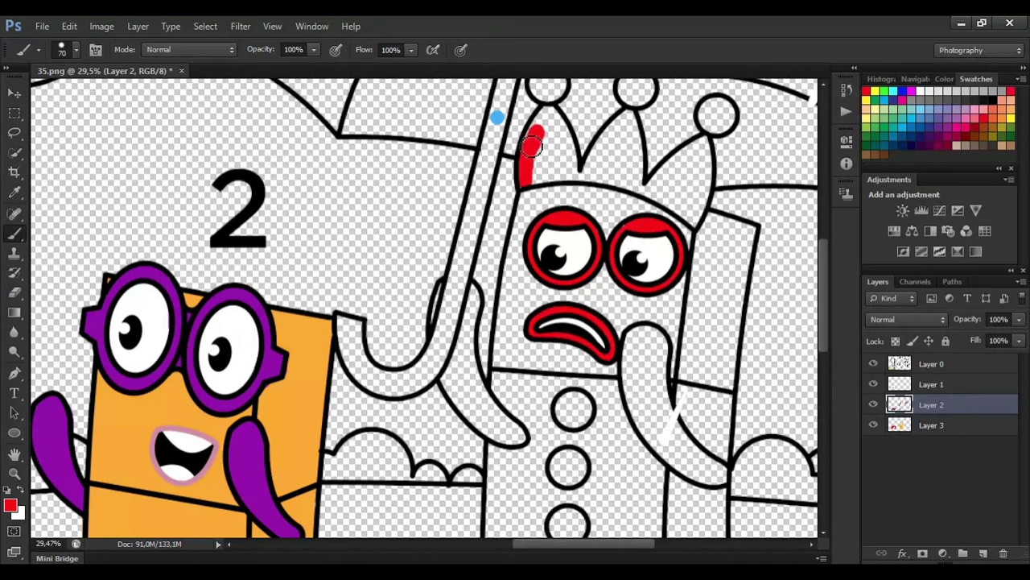
Paint the crown and both arms of the crowned character red
mouse_move(531, 146)
left_mouse_down()
mouse_move(548, 117)
mouse_move(571, 163)
mouse_move(573, 155)
mouse_move(597, 159)
mouse_move(624, 124)
mouse_move(644, 174)
mouse_move(703, 146)
mouse_move(701, 224)
mouse_move(545, 160)
mouse_move(552, 170)
mouse_move(613, 149)
mouse_move(614, 166)
mouse_move(679, 191)
left_mouse_up()
mouse_move(722, 475)
left_mouse_down()
mouse_move(696, 474)
mouse_move(645, 422)
mouse_move(630, 366)
mouse_move(651, 332)
mouse_move(663, 349)
mouse_move(671, 416)
mouse_move(708, 464)
mouse_move(653, 427)
mouse_move(657, 392)
left_mouse_up()
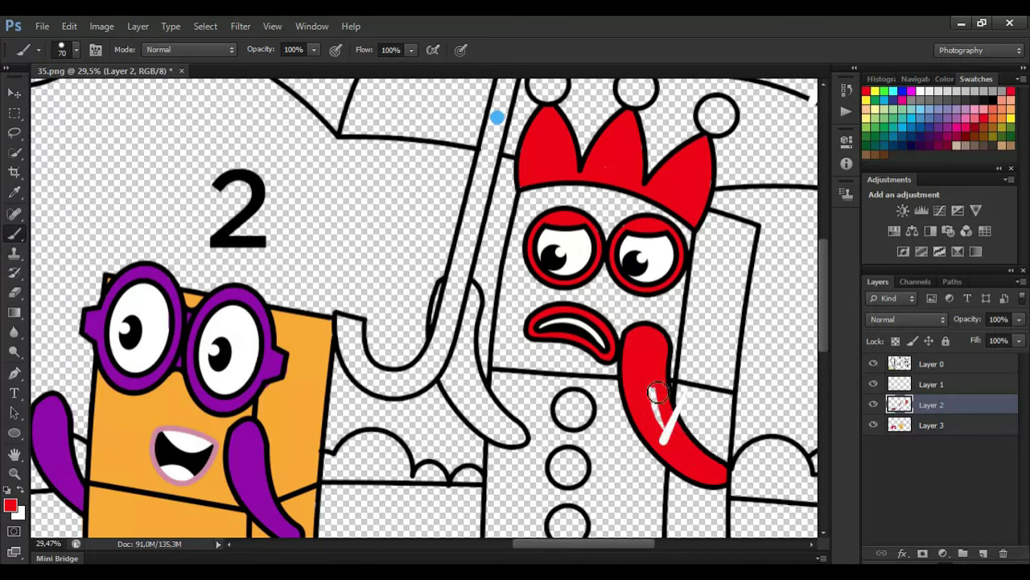
mouse_move(521, 438)
left_mouse_down()
mouse_move(488, 401)
mouse_move(469, 349)
mouse_move(477, 300)
mouse_move(470, 358)
mouse_move(520, 441)
mouse_move(459, 400)
mouse_move(459, 372)
mouse_move(463, 390)
mouse_move(443, 381)
mouse_move(440, 292)
mouse_move(411, 323)
mouse_move(530, 414)
mouse_move(480, 444)
left_mouse_up()
key("e")
key("b")
Fill the crowned character's three round buttons with red using a size 175 brush
left_click_drag(822, 333, 822, 340)
key("]")
key("]")
key("]")
key("]")
key("]")
left_click(574, 378)
left_click(568, 434)
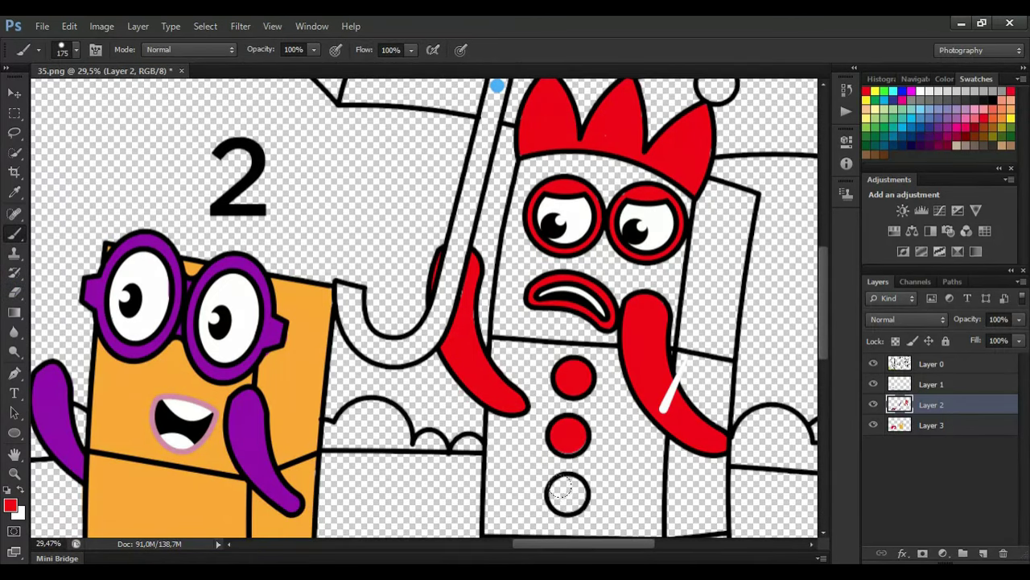
left_click(569, 493)
Fill the three balls on the crown's tips with yellow
scroll(568, 492, "up", 2)
left_click(875, 90)
left_click(716, 135)
left_click(636, 109)
left_click(548, 101)
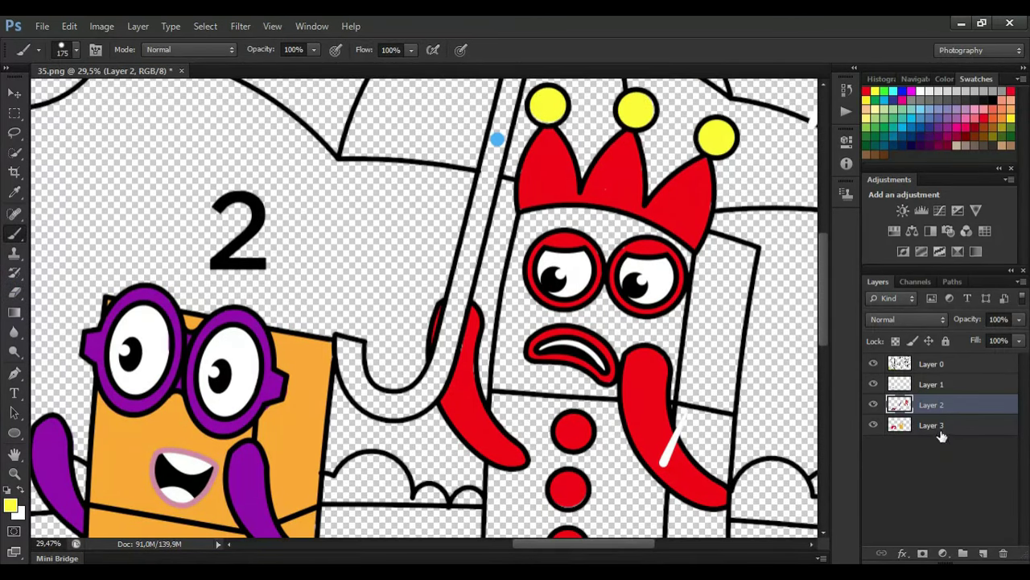
Paint the crowned character's head block yellow on Layer 3
left_click(932, 424)
key("bracketleft")
key("bracketleft")
key("bracketleft")
key("bracketleft")
mouse_move(531, 216)
left_mouse_down()
mouse_move(504, 401)
mouse_move(667, 246)
mouse_move(729, 251)
mouse_move(742, 287)
mouse_move(721, 465)
left_mouse_up()
key("e")
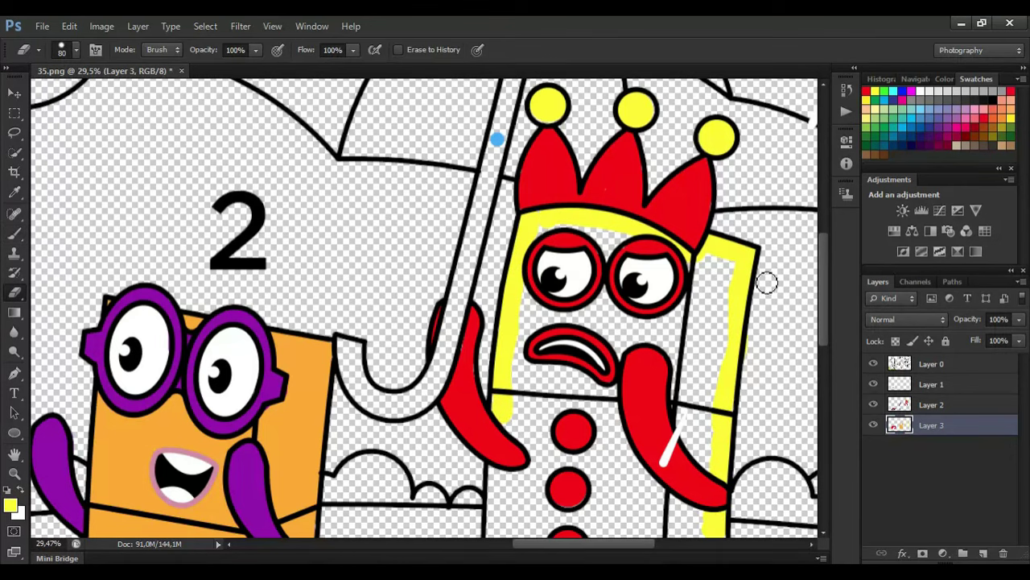
key("b")
key("bracketright")
key("bracketright")
key("bracketright")
mouse_move(531, 235)
left_mouse_down()
mouse_move(724, 261)
mouse_move(697, 450)
mouse_move(674, 319)
mouse_move(632, 289)
mouse_move(607, 341)
mouse_move(525, 381)
left_mouse_up()
Paint the crowned character's middle and bottom body blocks yellow around the red buttons
scroll(525, 382, "down", 7)
mouse_move(507, 137)
left_mouse_down()
mouse_move(494, 373)
mouse_move(508, 492)
mouse_move(555, 504)
mouse_move(698, 489)
mouse_move(720, 414)
mouse_move(719, 278)
left_mouse_up()
key("bracketleft")
key("bracketleft")
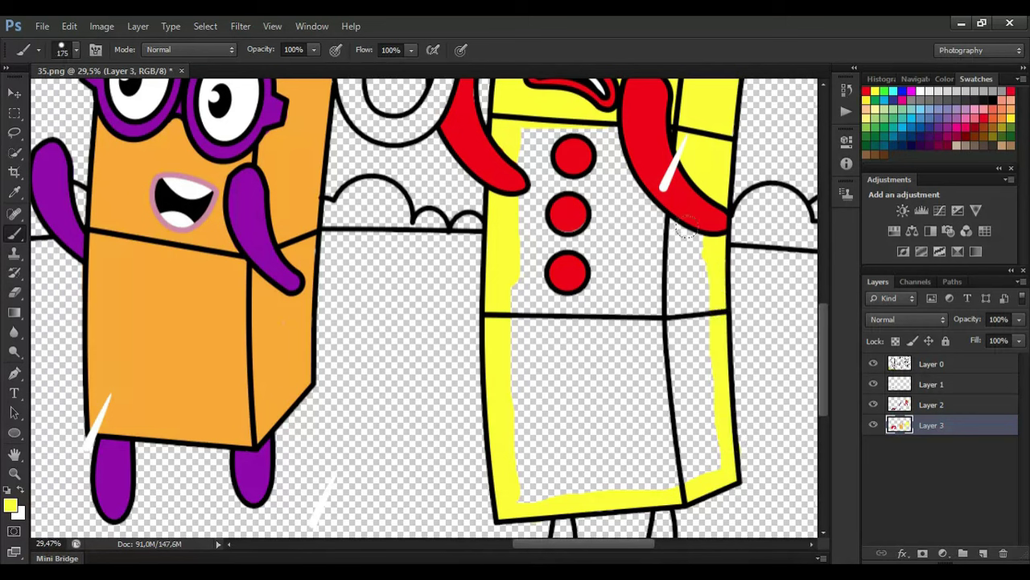
mouse_move(685, 224)
left_mouse_down()
mouse_move(656, 459)
mouse_move(652, 201)
mouse_move(612, 475)
mouse_move(566, 211)
mouse_move(572, 487)
mouse_move(536, 133)
mouse_move(531, 495)
left_mouse_up()
key("e")
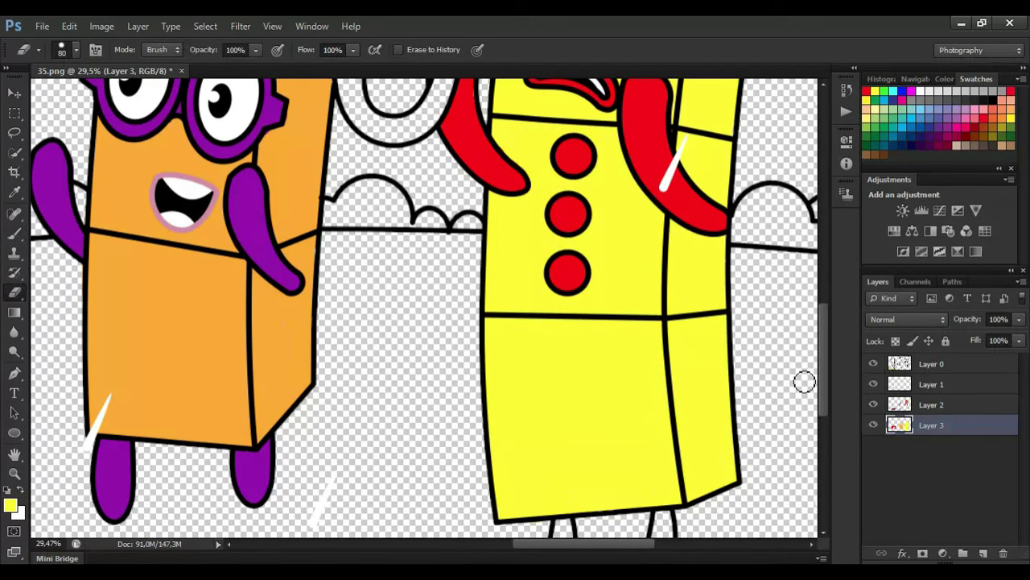
Paint the crowned character's two legs with red sampled from the lowest button
scroll(804, 382, "down", 2)
left_click(12, 197)
left_click(568, 219)
left_click(11, 234)
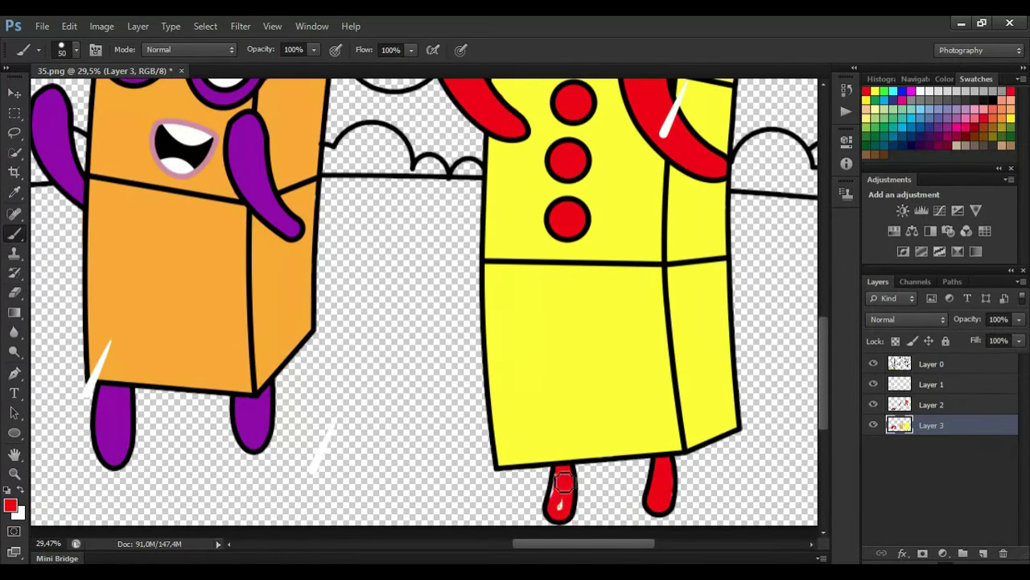
Create a new layer below Layer 3 and paint the lower tree trunk behind the red block brown
scroll(568, 408, "down", 2)
scroll(229, 298, "up", 1)
mouse_move(525, 544)
left_mouse_down()
mouse_move(538, 546)
mouse_move(524, 545)
left_mouse_up()
left_click_drag(824, 376, 823, 409)
left_click(984, 554)
left_click_drag(961, 434, 958, 456)
mouse_move(51, 499)
left_mouse_down()
mouse_move(93, 441)
mouse_move(145, 495)
mouse_move(197, 459)
mouse_move(238, 475)
mouse_move(274, 510)
mouse_move(300, 466)
left_mouse_up()
key("bracketright")
key("bracketright")
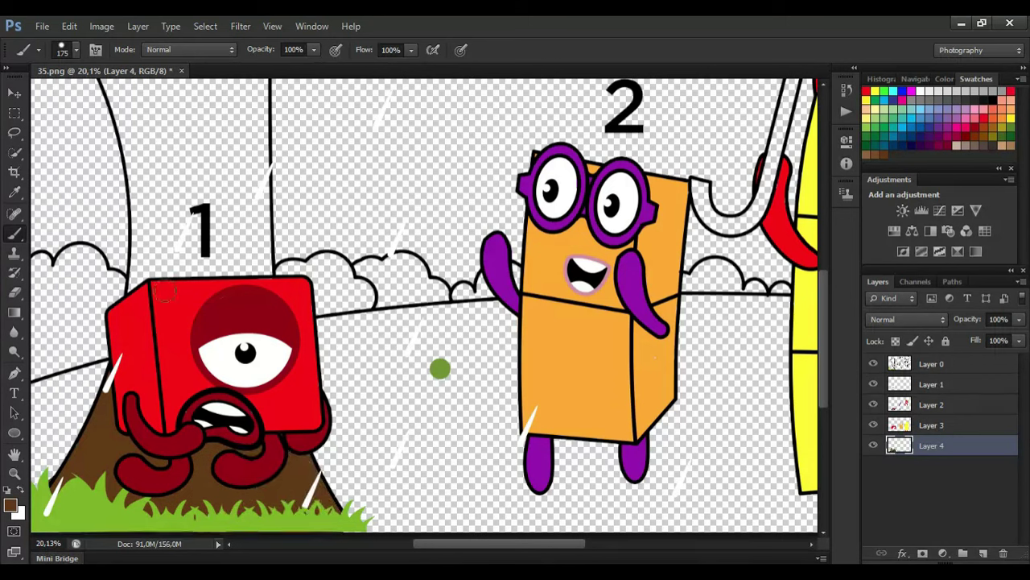
mouse_move(141, 246)
left_mouse_down()
mouse_move(127, 123)
mouse_move(258, 88)
mouse_move(259, 242)
mouse_move(149, 106)
mouse_move(184, 194)
mouse_move(233, 161)
mouse_move(213, 193)
mouse_move(226, 250)
left_mouse_up()
Paint the upper trunk and branches of the tree brown on Layer 4, outlining them with a size 90 brush
scroll(822, 310, "up", 2)
scroll(823, 310, "up", 4)
left_click_drag(566, 544, 546, 547)
key("bracketleft")
key("bracketleft")
key("bracketleft")
key("bracketleft")
mouse_move(197, 298)
left_mouse_down()
mouse_move(160, 219)
mouse_move(86, 147)
mouse_move(140, 146)
left_mouse_up()
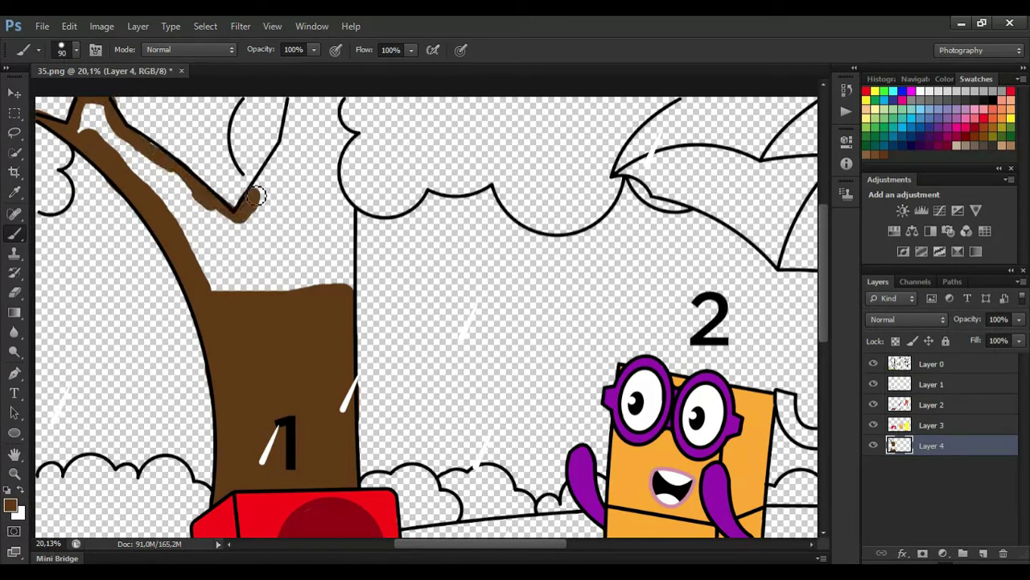
mouse_move(255, 196)
left_mouse_down()
mouse_move(309, 103)
mouse_move(338, 192)
left_mouse_up()
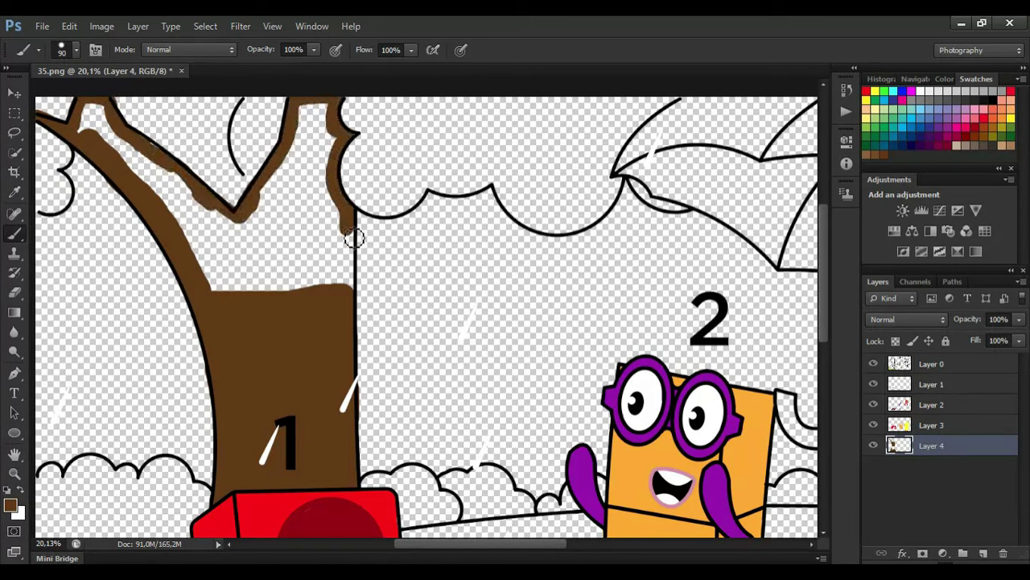
mouse_move(111, 131)
left_mouse_down()
mouse_move(189, 253)
mouse_move(242, 257)
mouse_move(318, 242)
mouse_move(294, 231)
mouse_move(310, 113)
mouse_move(306, 185)
left_mouse_up()
key("e")
Paint the tree's foliage with green sampled from the hill's dot on a new layer below Layer 4
scroll(150, 234, "down", 2)
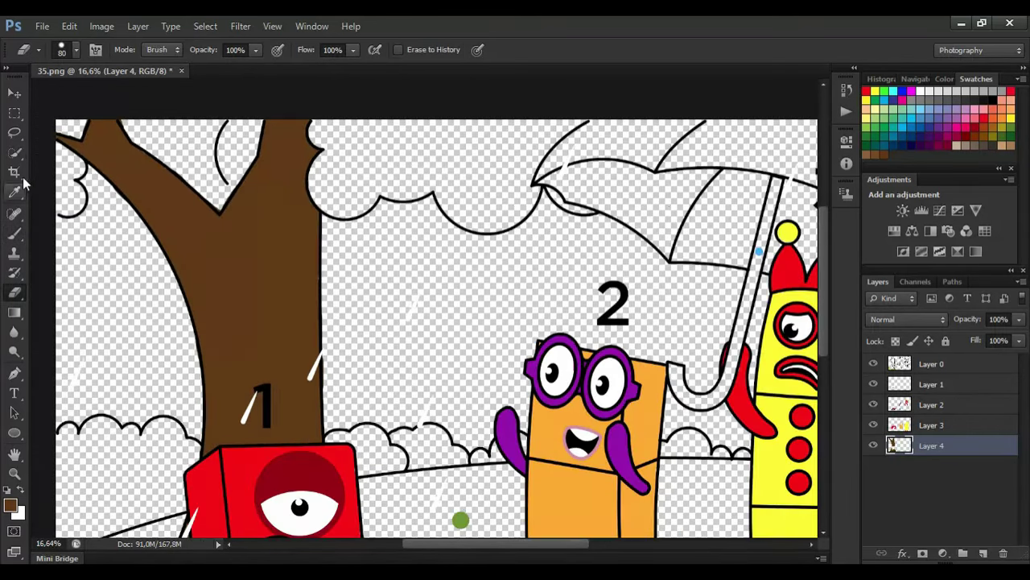
left_click(15, 193)
left_click(460, 520)
left_click(15, 234)
left_click_drag(66, 199, 48, 151)
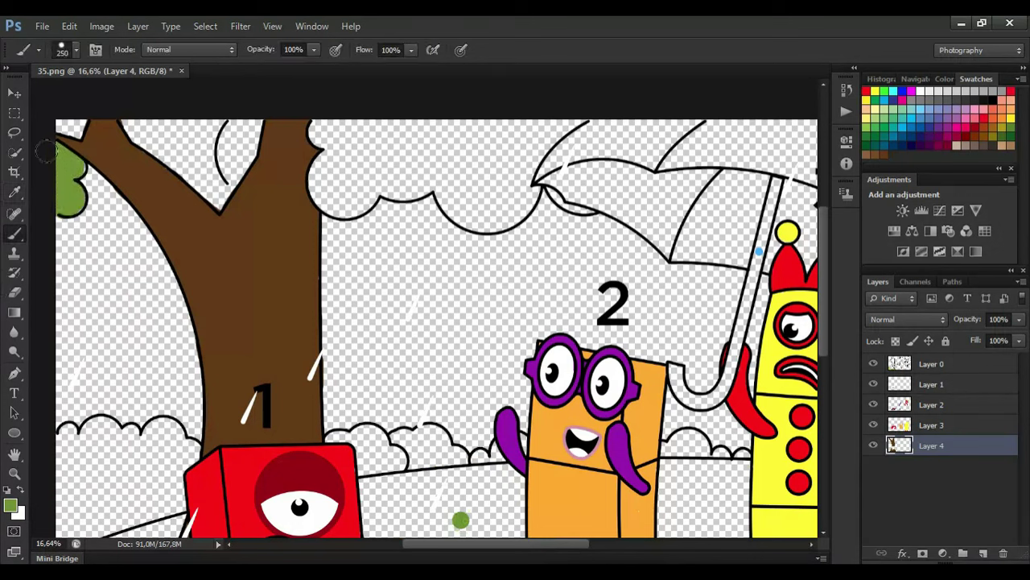
left_click(984, 553)
left_click_drag(932, 446, 933, 474)
mouse_move(68, 128)
left_mouse_down()
mouse_move(241, 149)
mouse_move(324, 129)
mouse_move(351, 194)
mouse_move(435, 176)
mouse_move(519, 197)
mouse_move(557, 141)
mouse_move(481, 177)
mouse_move(483, 161)
mouse_move(514, 201)
left_mouse_up()
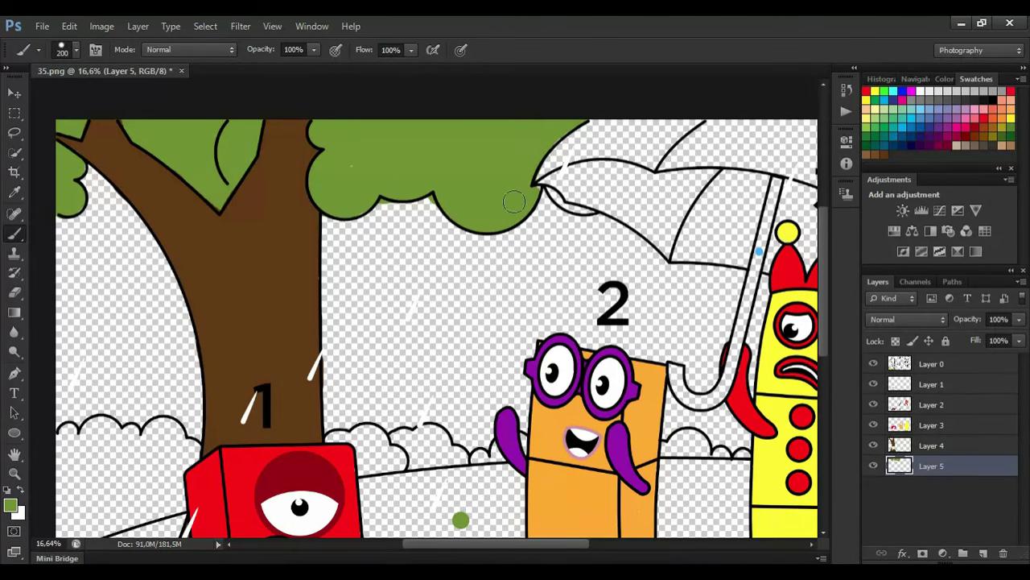
Paint the hill and the row of bushes green on Layer 5
scroll(556, 212, "down", 1)
left_click_drag(49, 516, 46, 346)
mouse_move(127, 346)
left_mouse_down()
mouse_move(64, 378)
mouse_move(77, 423)
mouse_move(68, 479)
mouse_move(334, 525)
mouse_move(736, 520)
mouse_move(306, 495)
mouse_move(628, 483)
mouse_move(803, 489)
mouse_move(564, 439)
mouse_move(357, 422)
mouse_move(789, 409)
mouse_move(287, 375)
mouse_move(338, 346)
mouse_move(375, 376)
mouse_move(584, 361)
mouse_move(608, 385)
mouse_move(768, 373)
mouse_move(733, 393)
left_mouse_up()
Paint the curved hook of the umbrella handle with blue sampled from the handle's dot, using a size 70 brush
scroll(776, 98, "up", 2)
left_click(574, 202, "alt")
scroll(541, 290, "up", 3)
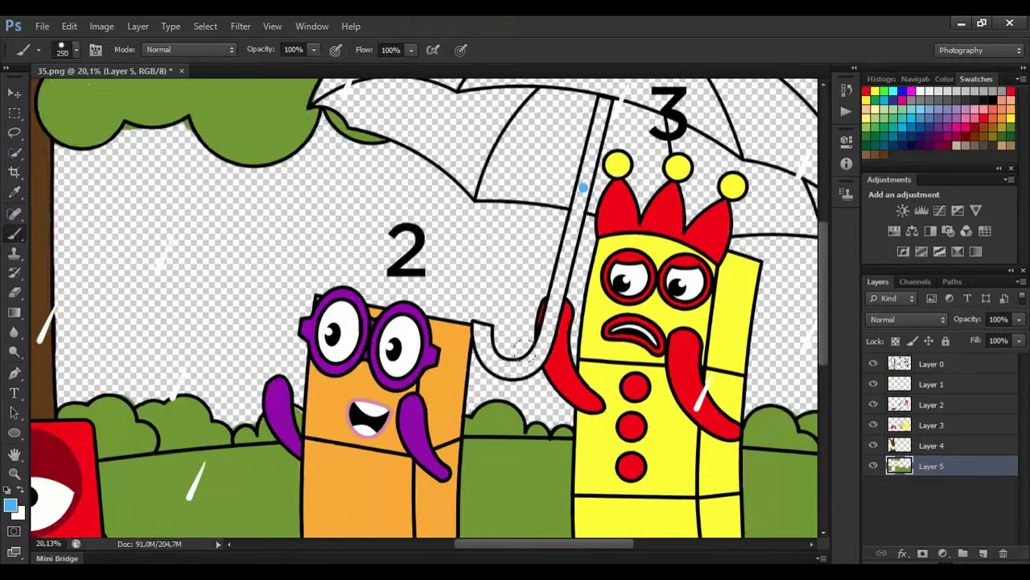
key("bracketleft")
key("bracketleft")
key("bracketleft")
key("bracketleft")
key("bracketleft")
key("bracketleft")
key("bracketleft")
key("bracketleft")
left_click_drag(479, 326, 507, 376)
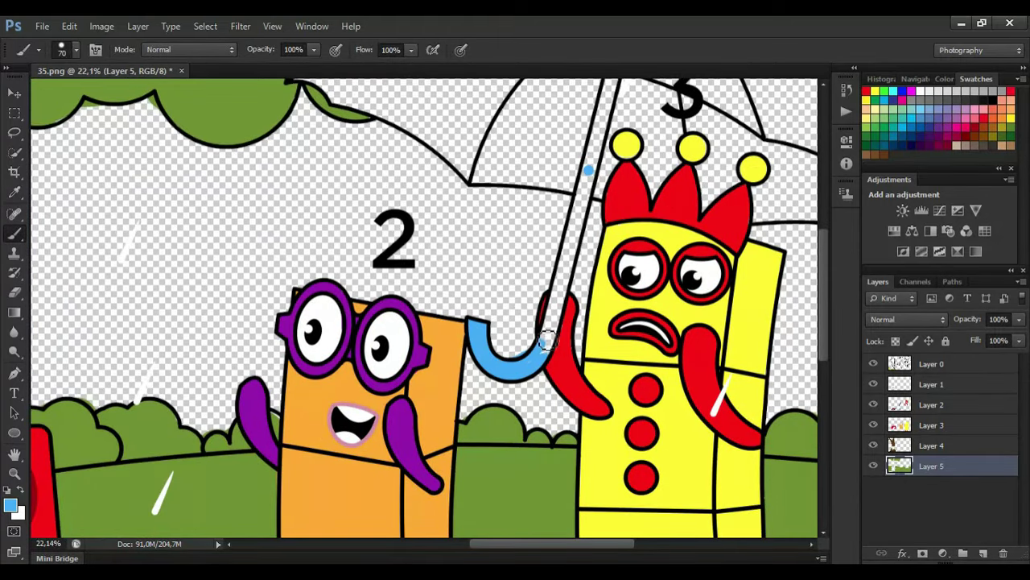
Fill the umbrella's straight shaft with the same blue up to the canopy
left_click_drag(547, 340, 597, 145)
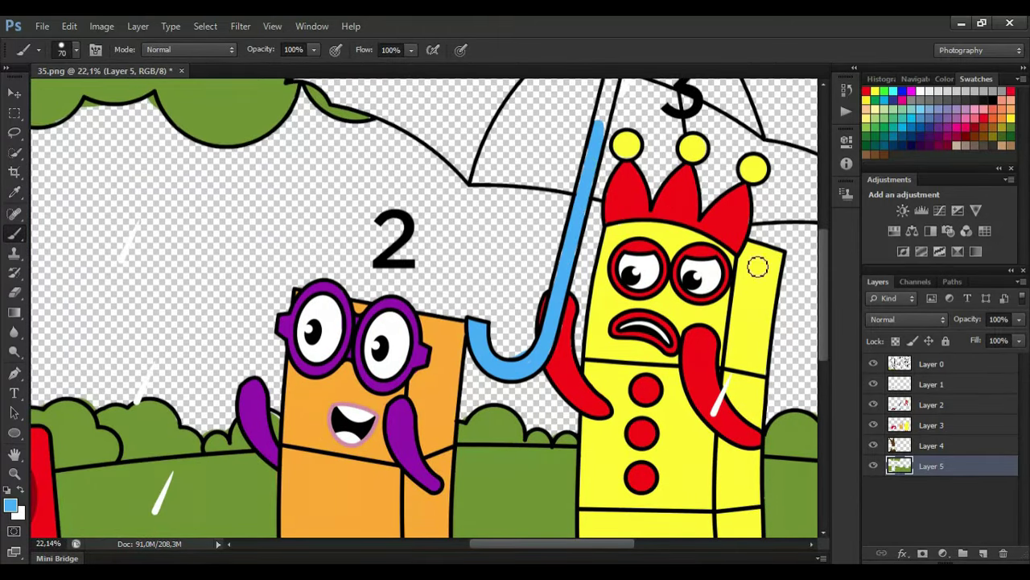
scroll(758, 267, "up", 2)
left_click_drag(602, 190, 609, 161)
key("e")
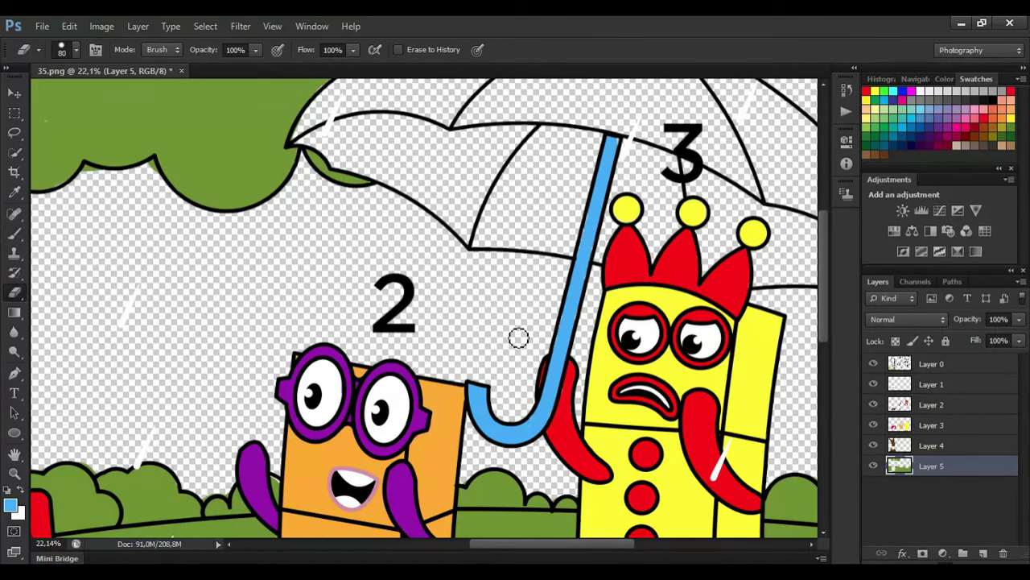
Create a new layer below Layer 5 and paint the umbrella's left outer panel pinkish red
scroll(814, 221, "up", 1)
left_click(990, 553)
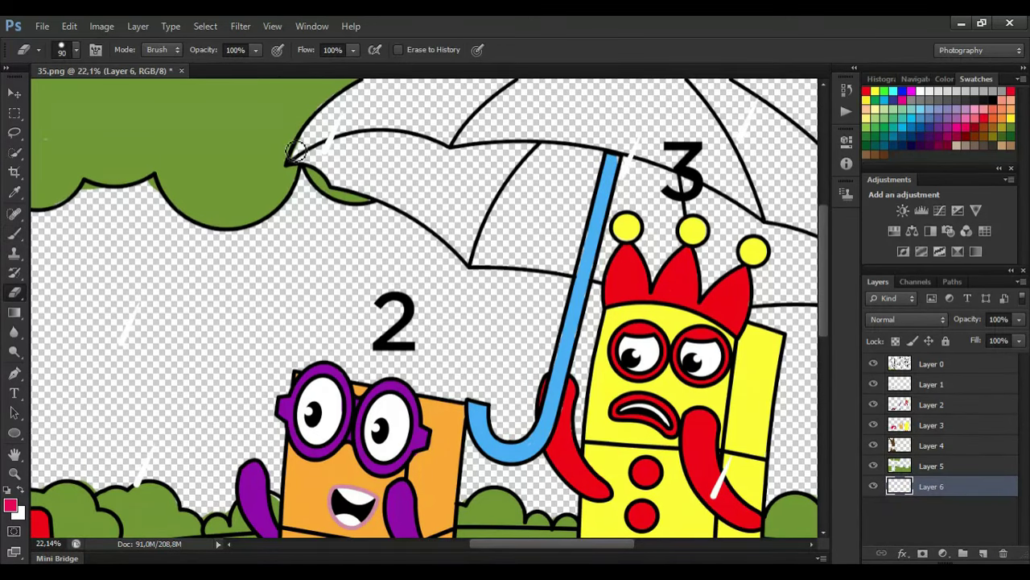
key("b")
mouse_move(290, 158)
left_mouse_down()
mouse_move(449, 142)
mouse_move(354, 98)
mouse_move(469, 93)
left_mouse_up()
key("bracketright")
key("bracketright")
mouse_move(454, 105)
left_mouse_down()
mouse_move(346, 121)
mouse_move(403, 109)
left_mouse_up()
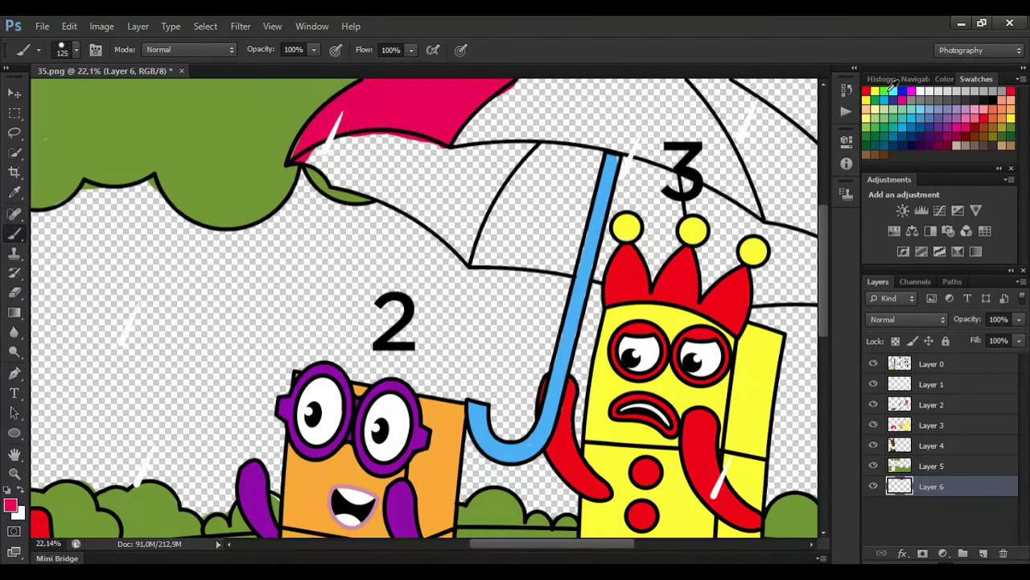
Paint the umbrella's middle outer panel with an orange swatch, using a size 125 brush
left_click(1002, 118)
mouse_move(454, 149)
left_mouse_down()
mouse_move(519, 86)
mouse_move(688, 81)
mouse_move(745, 205)
mouse_move(491, 138)
mouse_move(684, 115)
mouse_move(650, 149)
left_mouse_up()
scroll(631, 481, "right", 3)
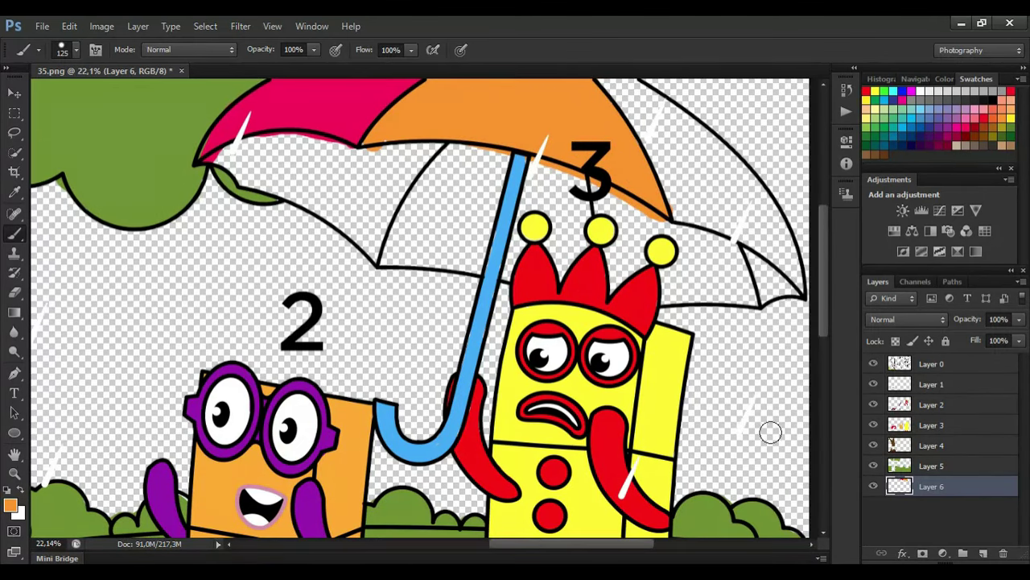
Paint the umbrella's right outer panel purple, outlining it with a size 60 brush, and erase the overspill along its outer edge
key("bracketleft")
key("bracketleft")
mouse_move(615, 83)
left_mouse_down()
mouse_move(685, 219)
mouse_move(768, 251)
mouse_move(804, 294)
left_mouse_up()
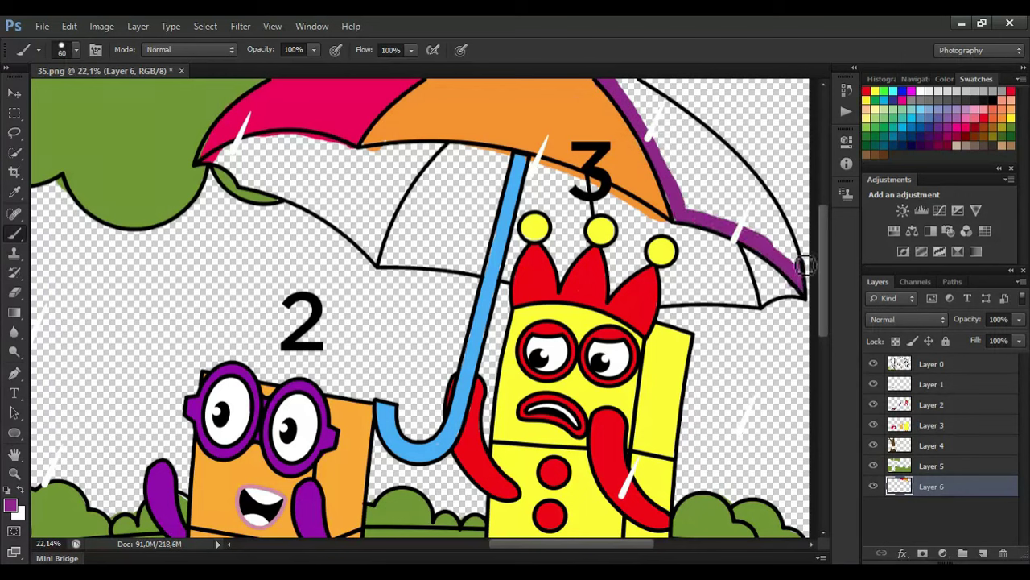
mouse_move(787, 233)
left_mouse_down()
mouse_move(713, 144)
mouse_move(632, 90)
mouse_move(779, 251)
mouse_move(652, 123)
mouse_move(701, 182)
left_mouse_up()
key("bracketright")
key("bracketright")
key("bracketright")
left_click(14, 293)
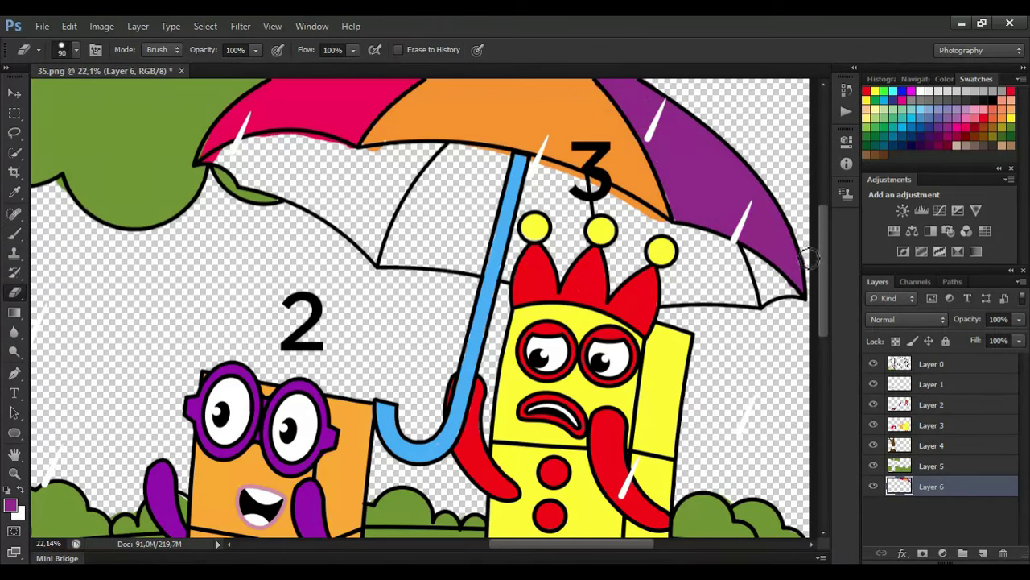
left_click_drag(809, 257, 808, 261)
Darken the purple and paint the small inner panel at the umbrella's right tip with it
left_click(14, 233)
left_click(488, 247)
left_click(686, 130)
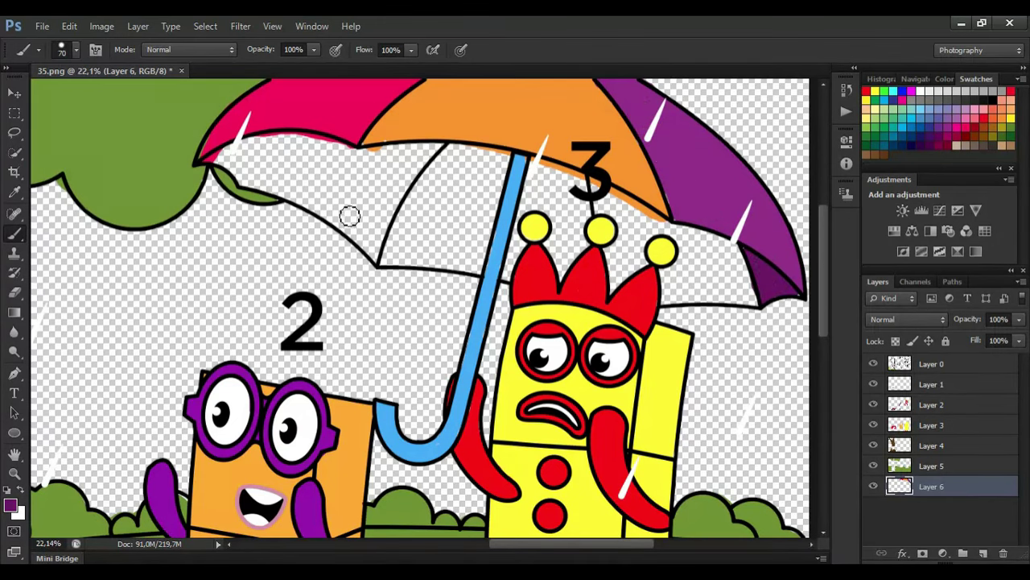
Paint the umbrella's middle inner panels on both sides of the shaft with a darker shade of the sampled outer-panel orange
left_click(14, 191)
left_click(527, 121)
left_click(14, 233)
left_click(11, 505)
left_click(495, 198)
left_click(670, 142)
left_click_drag(538, 168, 640, 211)
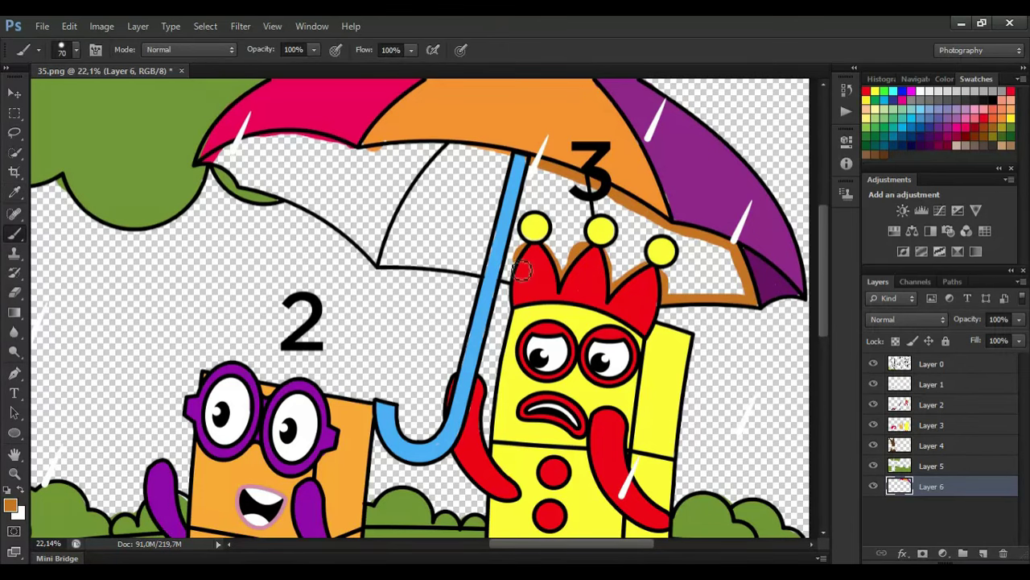
mouse_move(502, 179)
left_mouse_down()
mouse_move(486, 245)
mouse_move(401, 261)
mouse_move(461, 166)
mouse_move(486, 209)
mouse_move(438, 203)
mouse_move(429, 243)
mouse_move(450, 238)
mouse_move(535, 167)
mouse_move(515, 252)
mouse_move(549, 176)
mouse_move(720, 252)
mouse_move(686, 285)
mouse_move(603, 228)
mouse_move(563, 259)
mouse_move(588, 240)
left_mouse_up()
Paint the umbrella's left inner panel with a darker shade of the sampled pinkish red, and clean its edge with the Eraser
left_click(15, 192)
left_click(270, 114)
left_click(16, 234)
left_click(11, 505)
left_click(492, 200)
left_click(669, 143)
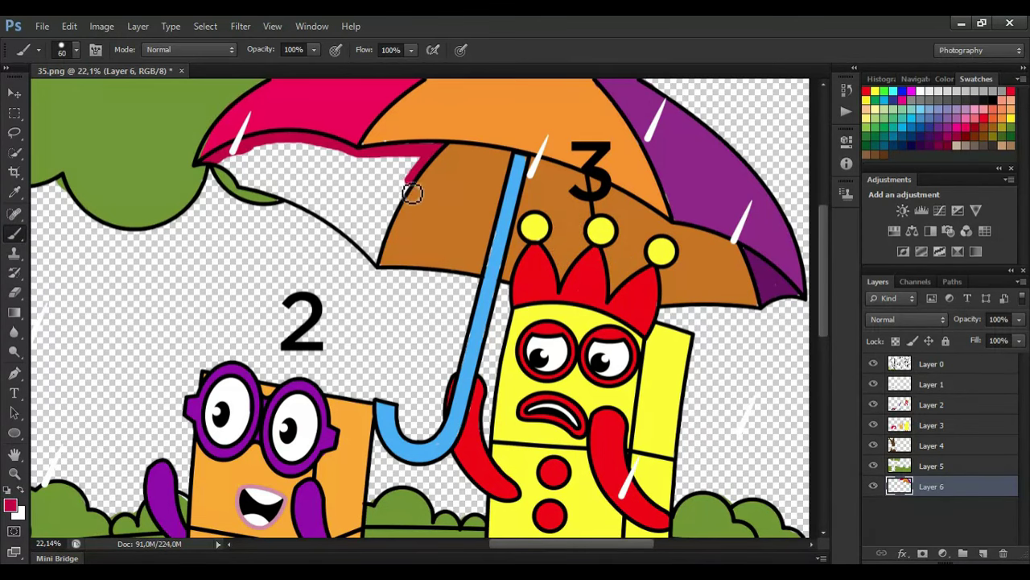
left_click_drag(368, 248, 276, 191)
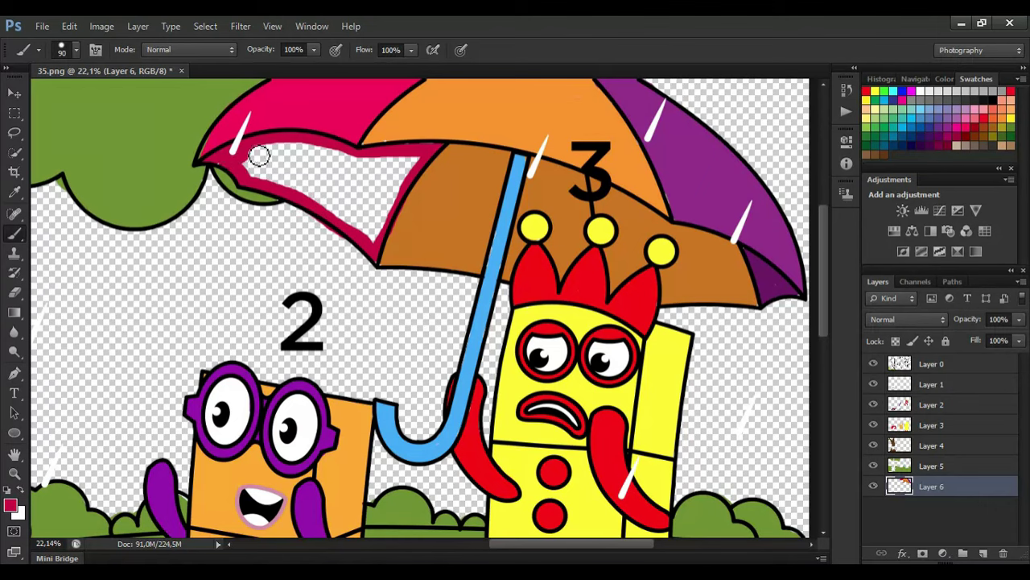
mouse_move(316, 149)
left_mouse_down()
mouse_move(403, 155)
mouse_move(381, 211)
mouse_move(306, 186)
mouse_move(364, 164)
mouse_move(354, 193)
left_mouse_up()
key("e")
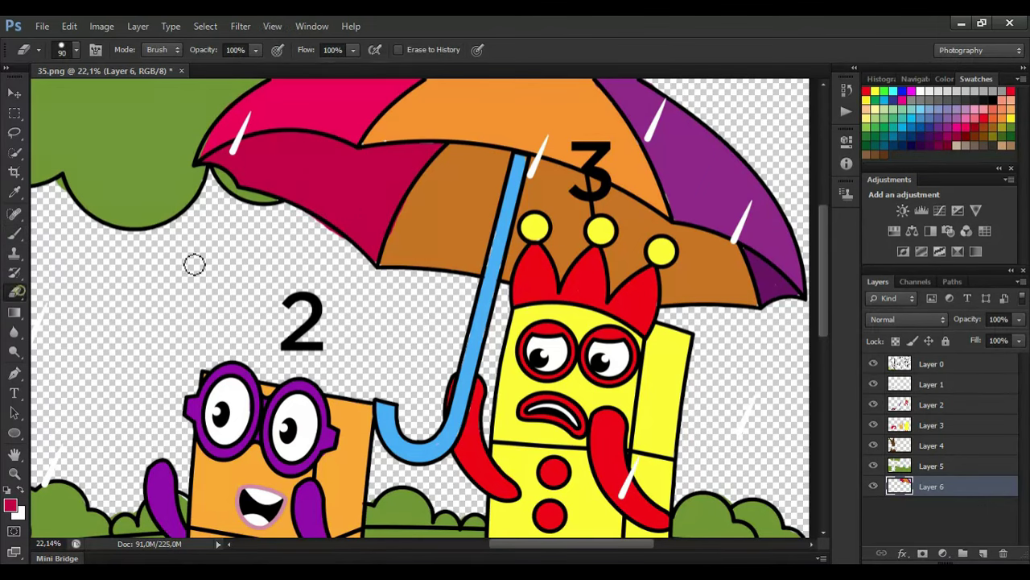
Create a new layer below Layer 6 and paint the whole sky dark blue
scroll(348, 238, "down", 3)
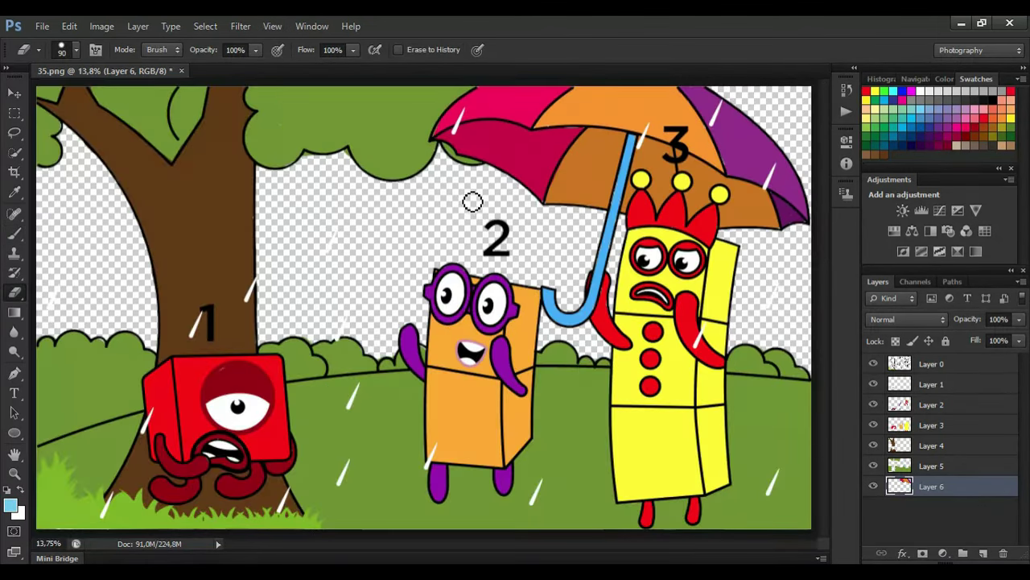
left_click(983, 553)
key("b")
mouse_move(50, 346)
left_mouse_down()
mouse_move(40, 238)
mouse_move(143, 334)
mouse_move(76, 165)
mouse_move(53, 331)
mouse_move(270, 322)
mouse_move(294, 256)
mouse_move(354, 330)
mouse_move(414, 346)
mouse_move(475, 161)
mouse_move(574, 326)
mouse_move(532, 221)
mouse_move(459, 189)
mouse_move(736, 241)
mouse_move(759, 102)
mouse_move(777, 330)
mouse_move(765, 274)
left_mouse_up()
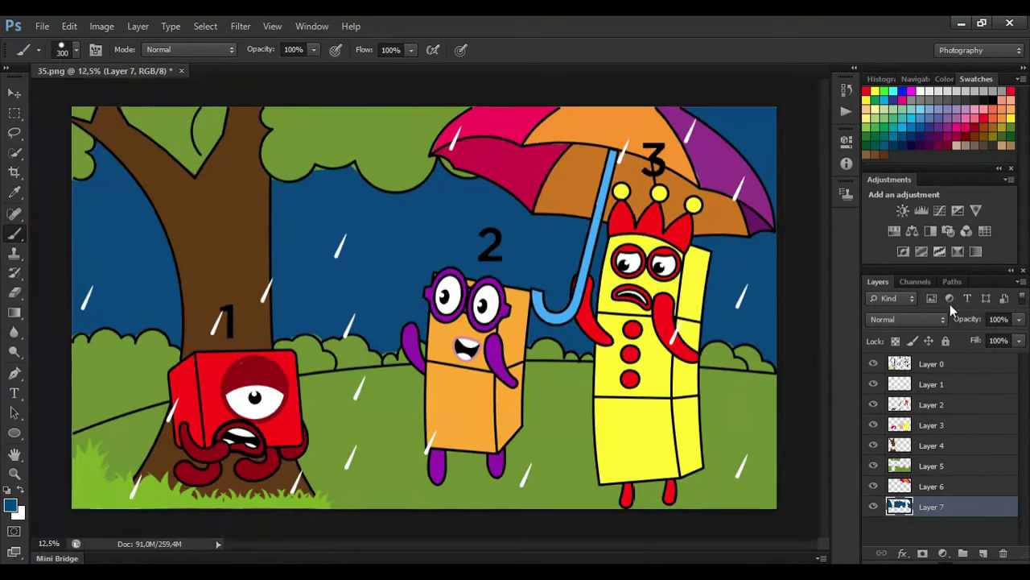
Brush a soft pale blue glow into the sky around the tree, characters and umbrella with 26% flow and a size 500 brush
left_click_drag(411, 49, 357, 68)
left_click(75, 49)
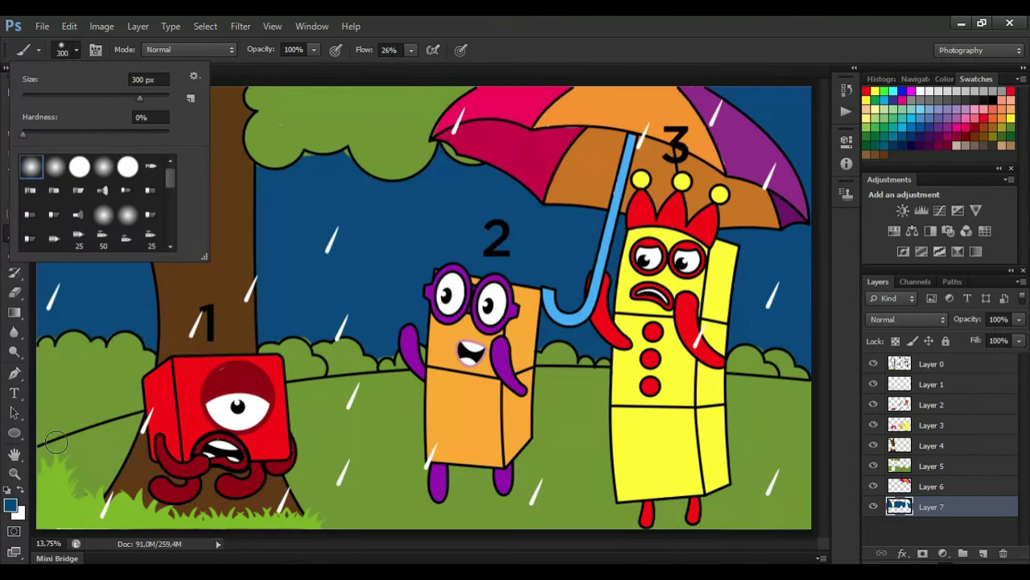
left_click(11, 507)
left_click(350, 153)
left_click(648, 146)
mouse_move(47, 176)
left_mouse_down()
mouse_move(64, 152)
mouse_move(152, 334)
mouse_move(50, 339)
left_mouse_up()
mouse_move(266, 162)
left_mouse_down()
mouse_move(438, 148)
mouse_move(594, 214)
mouse_move(559, 299)
left_mouse_up()
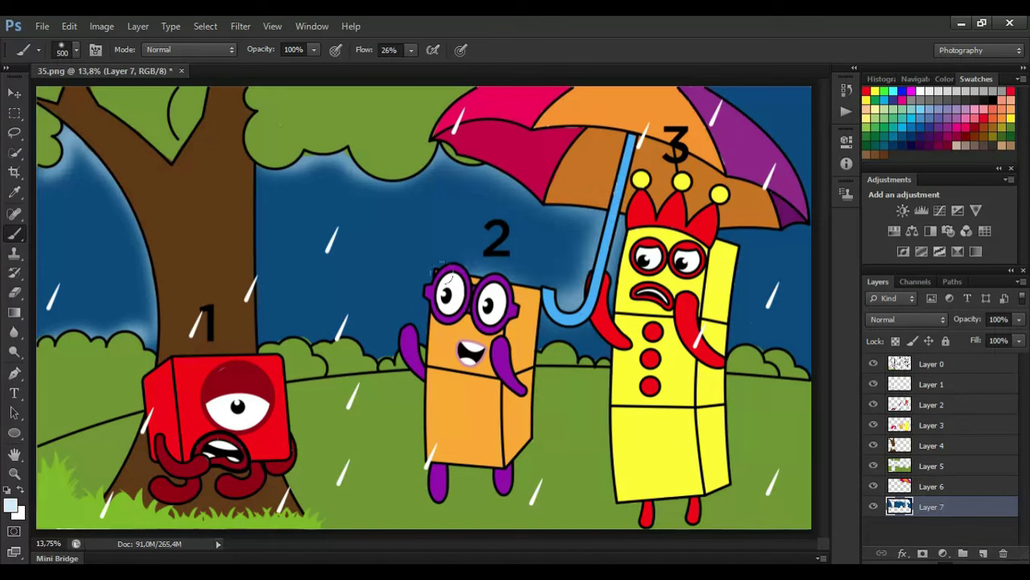
left_click_drag(483, 272, 267, 335)
mouse_move(628, 355)
left_mouse_down()
mouse_move(614, 310)
mouse_move(711, 338)
mouse_move(625, 364)
mouse_move(753, 217)
mouse_move(676, 147)
left_mouse_up()
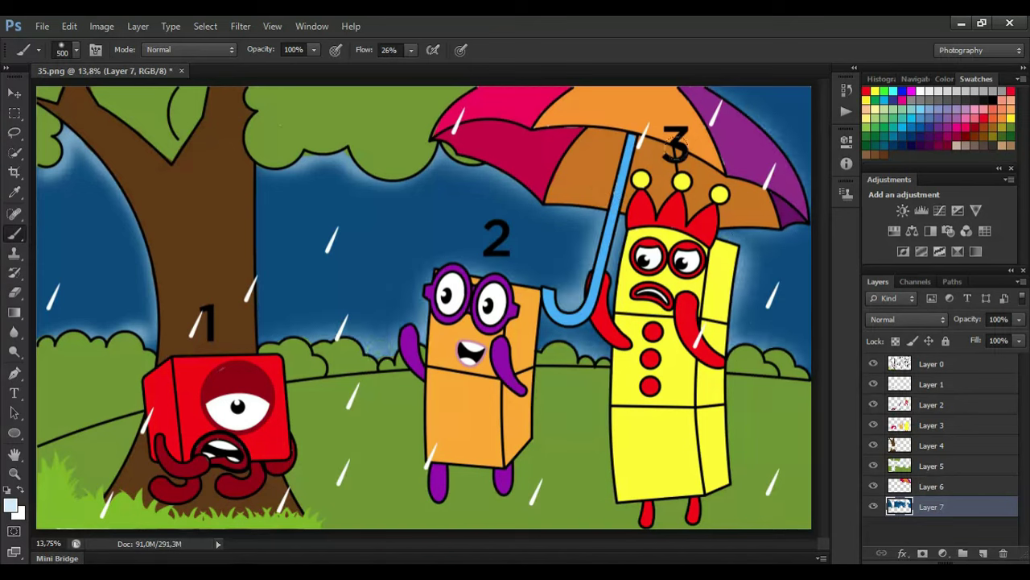
Shade the grass around the orange and yellow characters on Layer 5 with a soft brush in dark green #466119
left_click(932, 467)
left_click(14, 192)
left_click(330, 417)
left_click(10, 506)
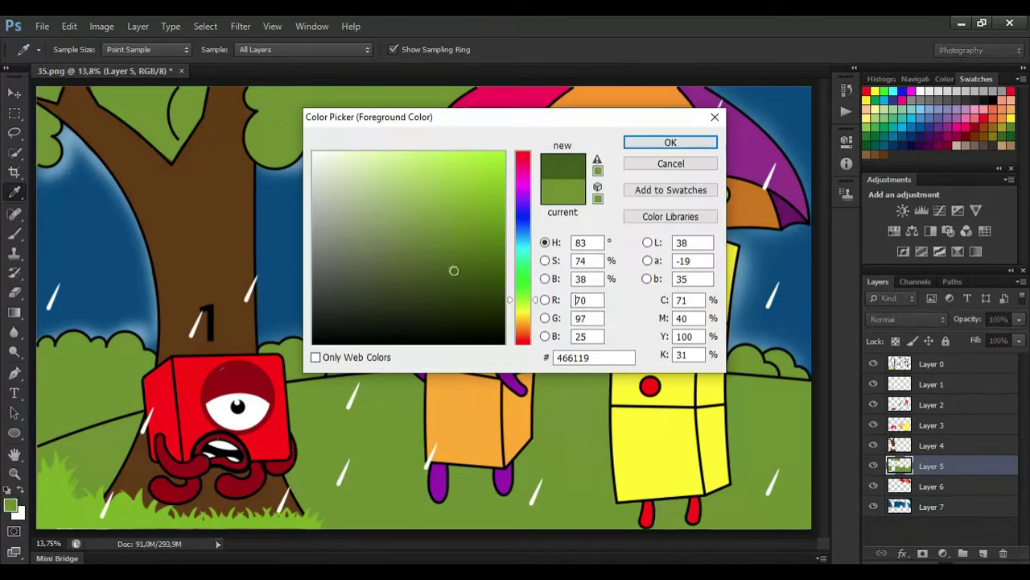
left_click(453, 272)
left_click(669, 142)
left_click(14, 234)
left_click_drag(443, 495, 422, 469)
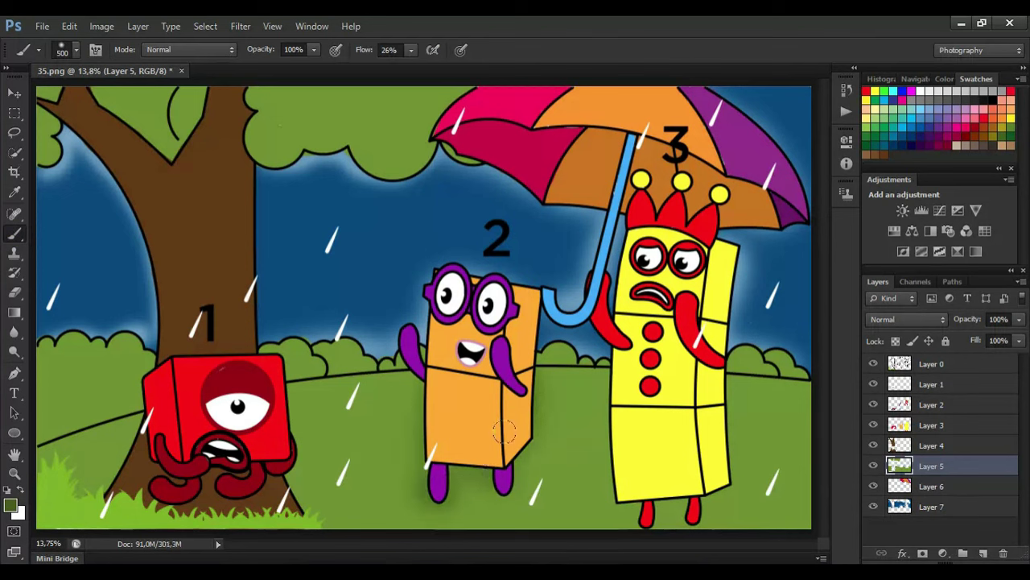
left_click_drag(610, 370, 619, 505)
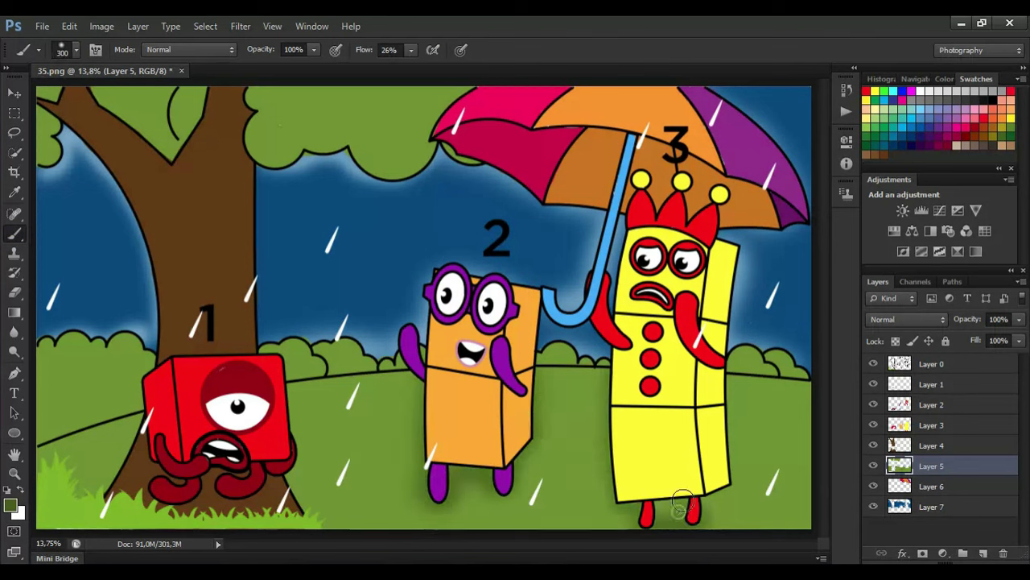
mouse_move(684, 501)
left_mouse_down()
mouse_move(752, 375)
mouse_move(804, 380)
left_mouse_up()
Add soft dark green shading along the hill's ridge, on the bushes, around the tree trunk and on the foliage
left_click_drag(602, 371, 535, 365)
left_click_drag(409, 374, 276, 390)
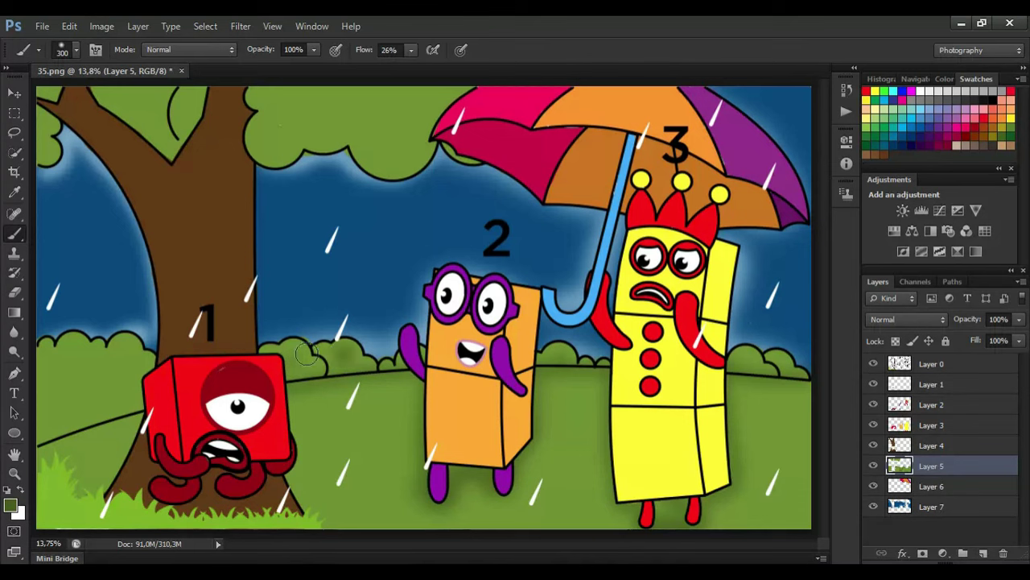
mouse_move(307, 352)
left_mouse_down()
mouse_move(112, 422)
mouse_move(73, 349)
left_mouse_up()
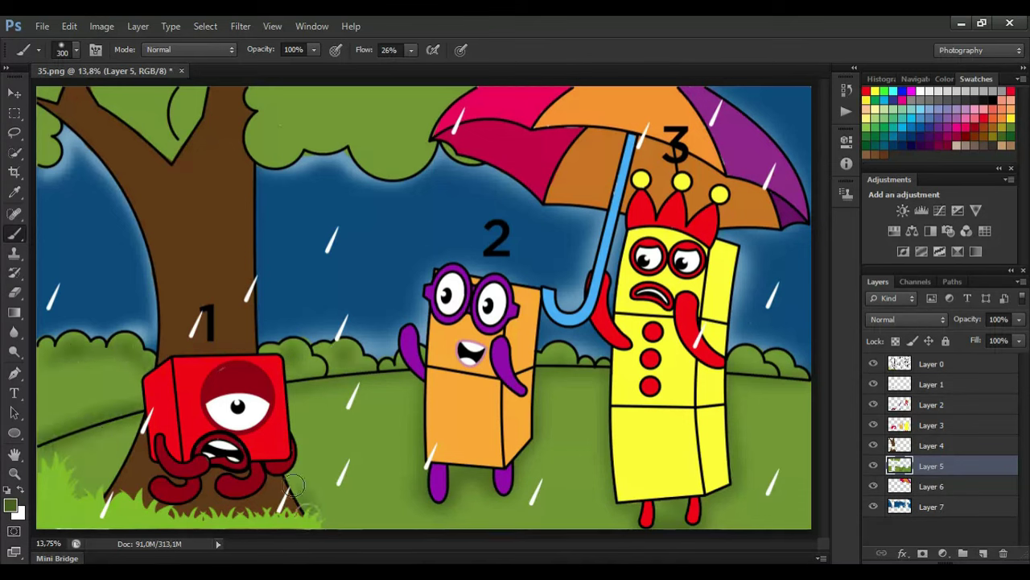
mouse_move(140, 429)
left_mouse_down()
mouse_move(77, 491)
mouse_move(298, 451)
mouse_move(363, 320)
left_mouse_up()
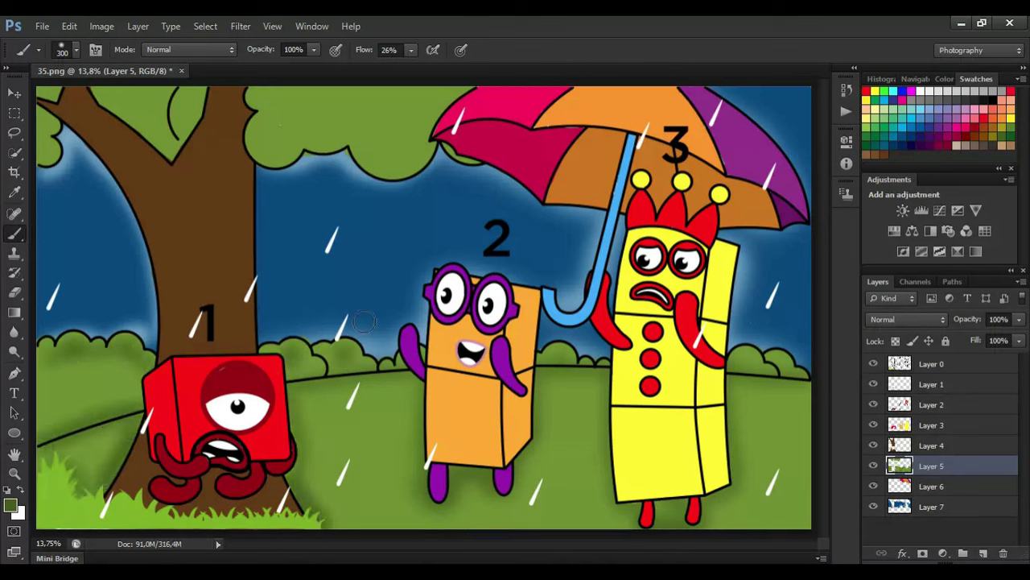
mouse_move(368, 113)
left_mouse_down()
mouse_move(322, 145)
mouse_move(249, 97)
mouse_move(459, 100)
left_mouse_up()
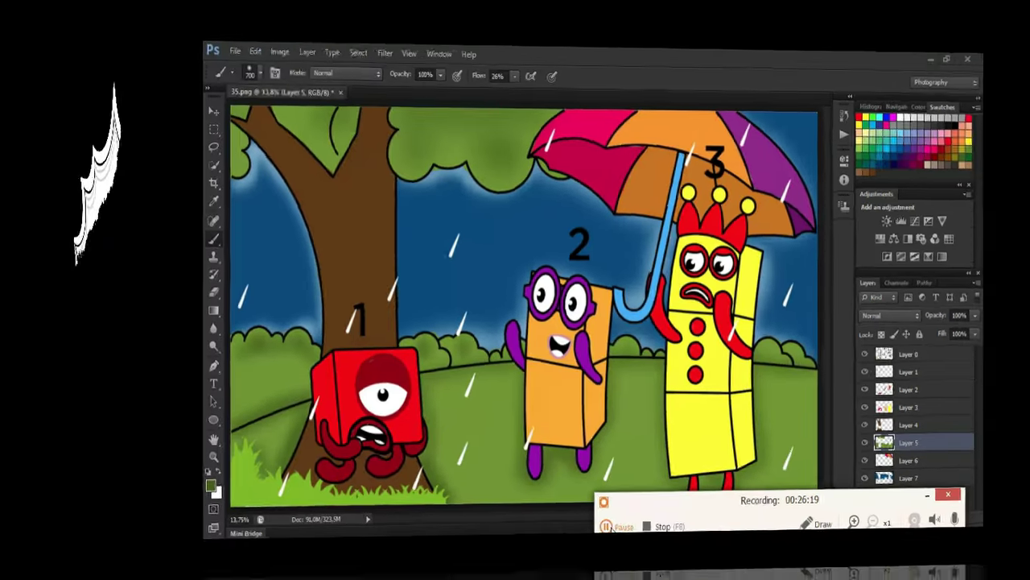